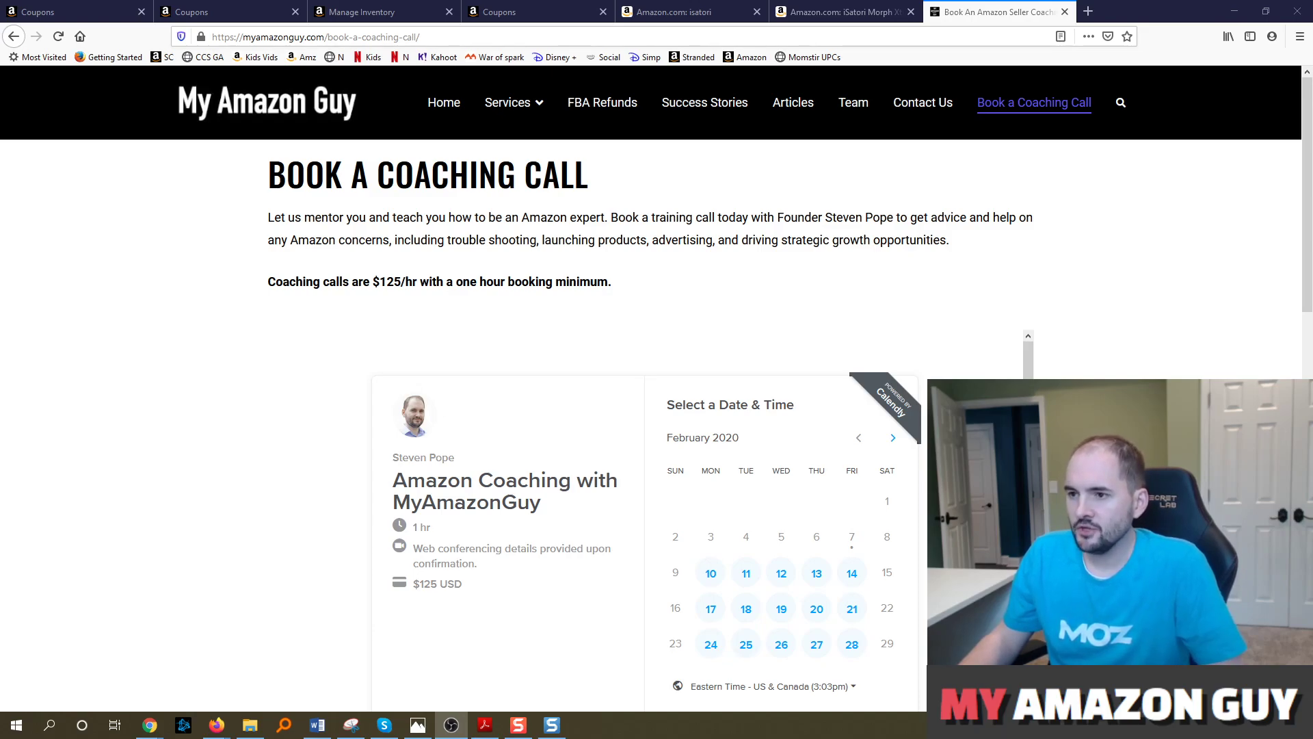
Switch from the coaching-call booking page to the iSatori Morph Xtreme Amazon listing.
click(857, 6)
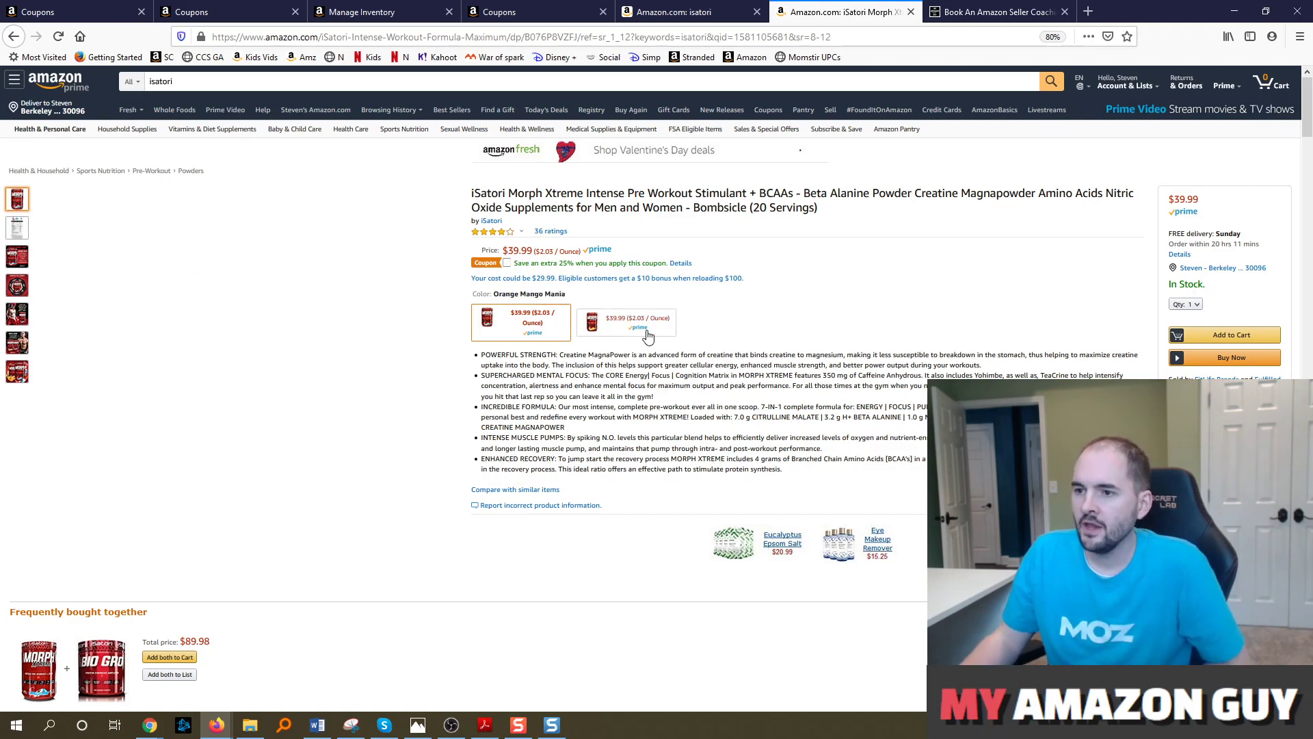
Return to the 'isatori' search results and browse the Morph Xtreme listings at $39.99.
click(684, 11)
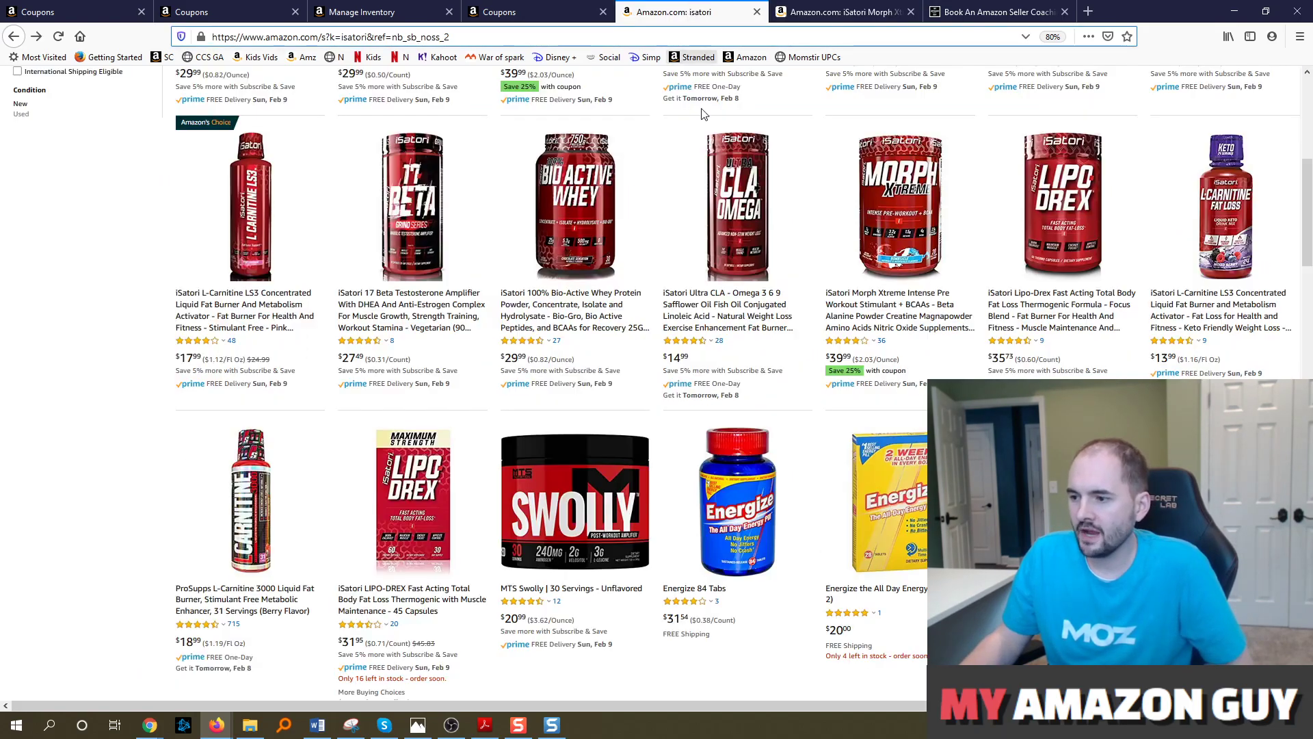
scroll(700, 229, up, 5)
scroll(587, 325, down, 2)
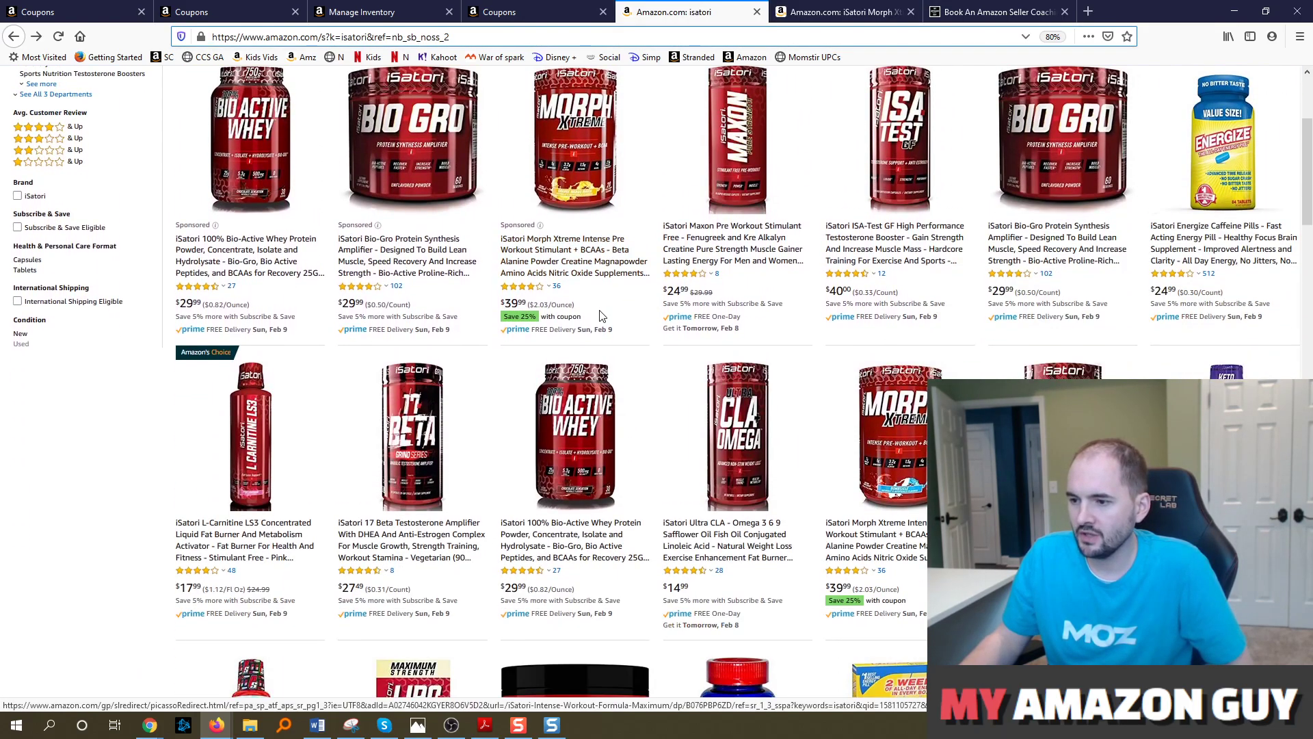
scroll(561, 318, up, 4)
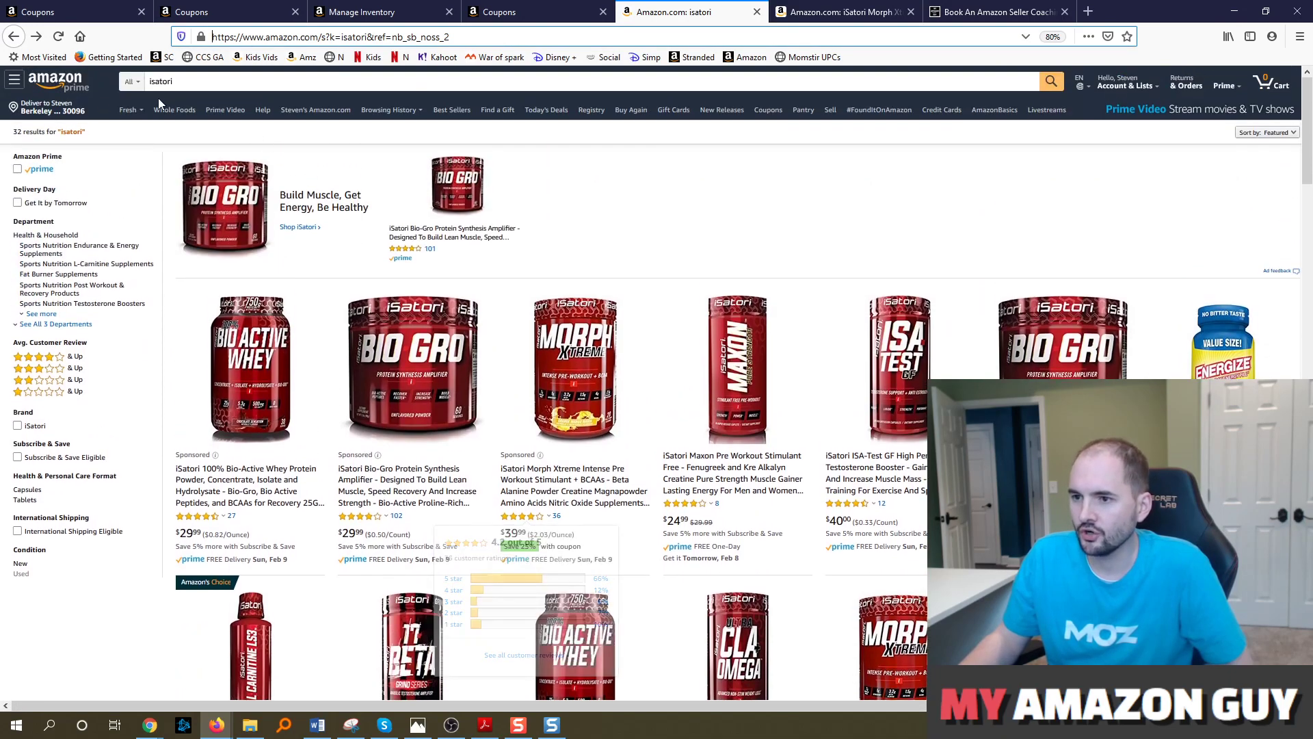
click(156, 81)
scroll(624, 346, down, 3)
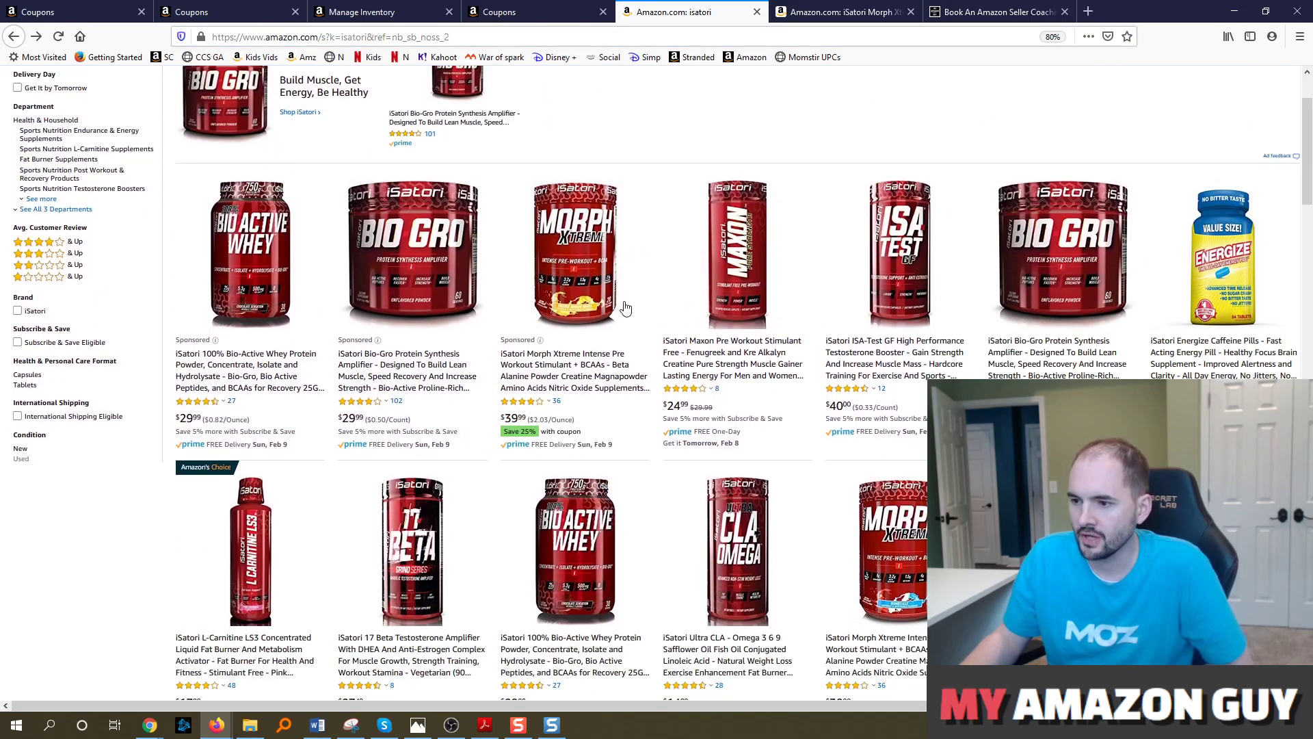
scroll(820, 268, down, 2)
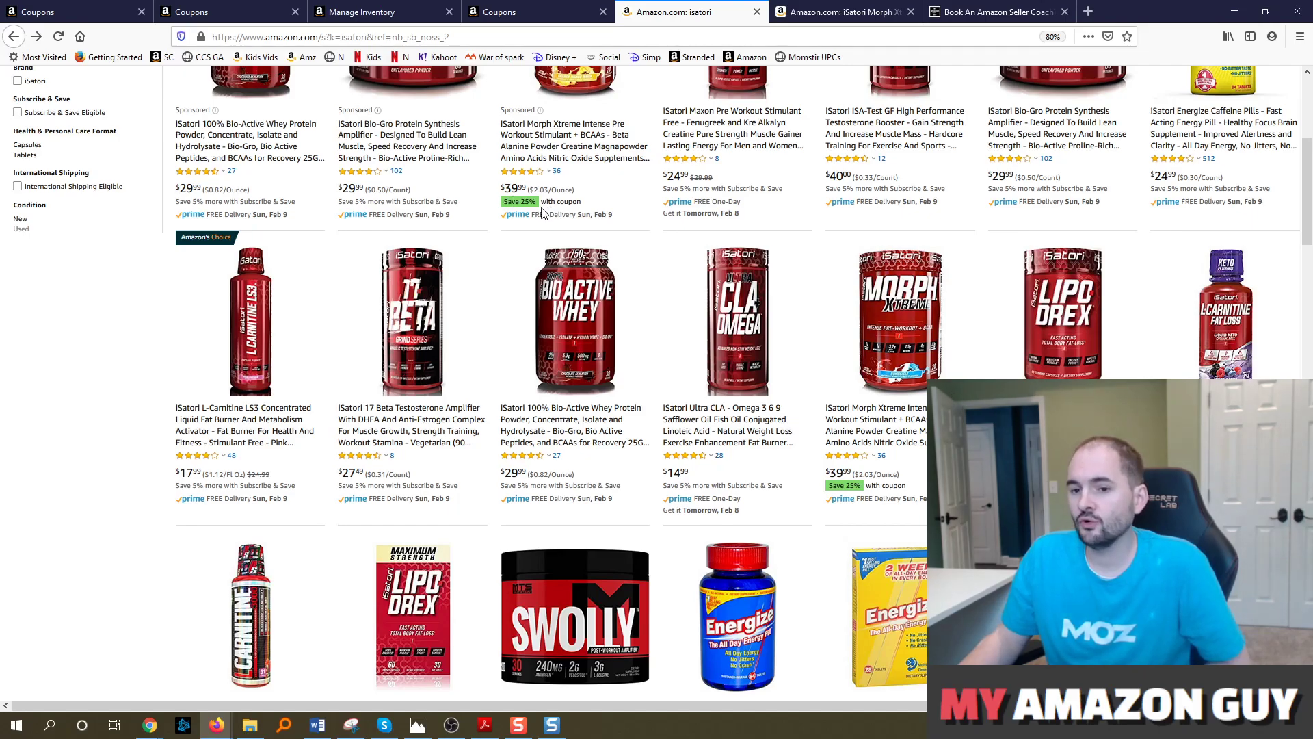
scroll(651, 182, up, 1)
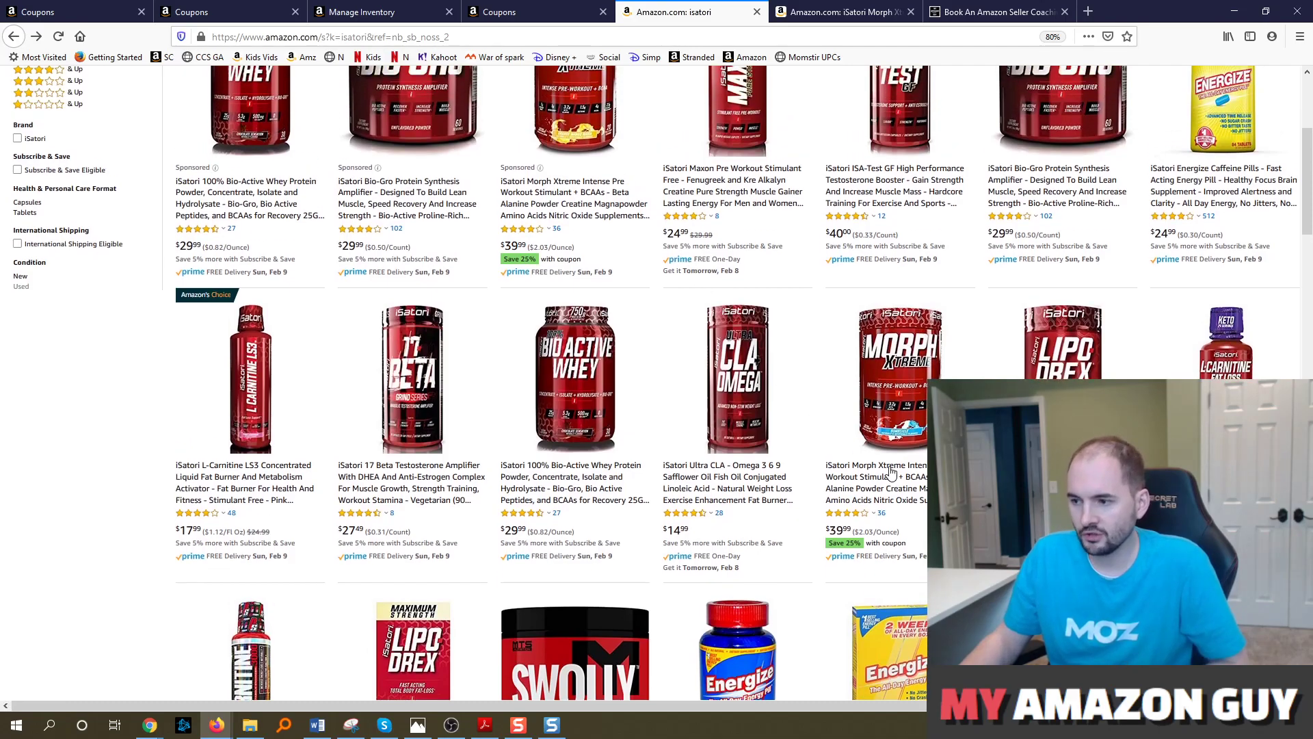
scroll(892, 465, down, 2)
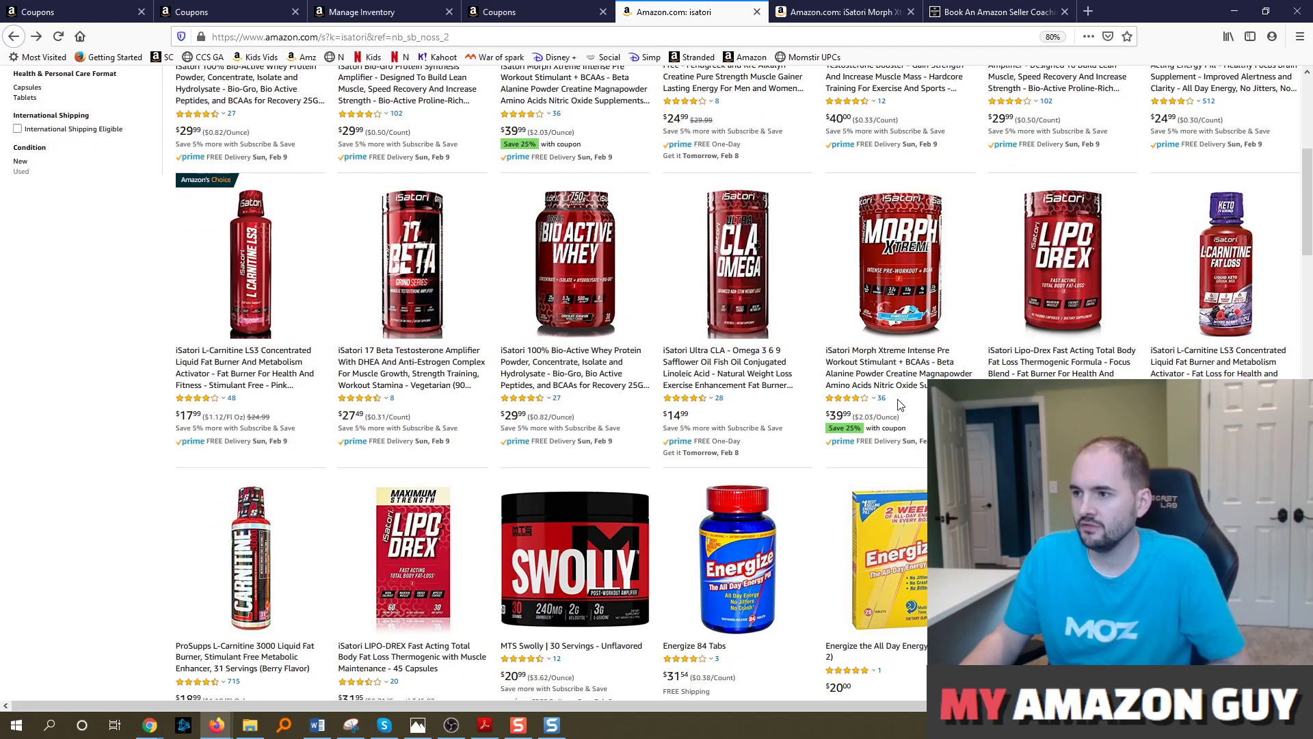
Open the Morph Xtreme Bombsicle product page and clip its 25% coupon.
click(889, 355)
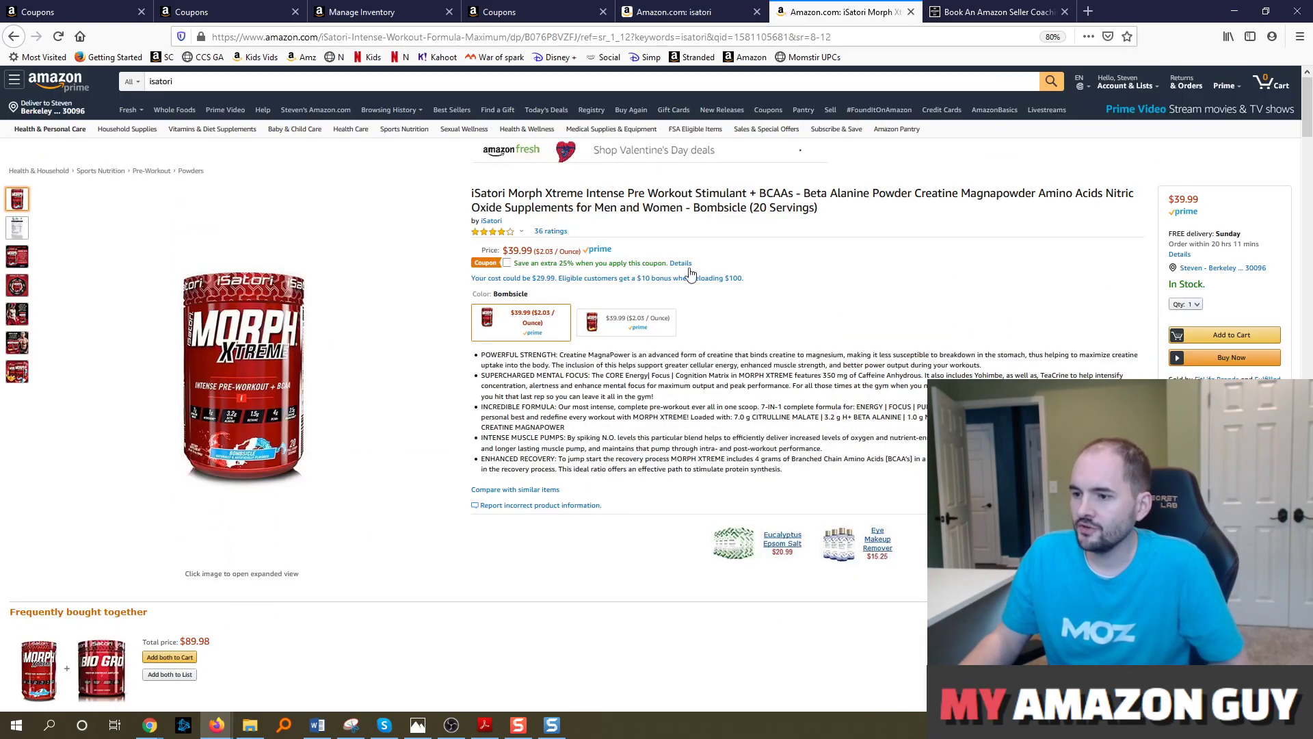
click(507, 263)
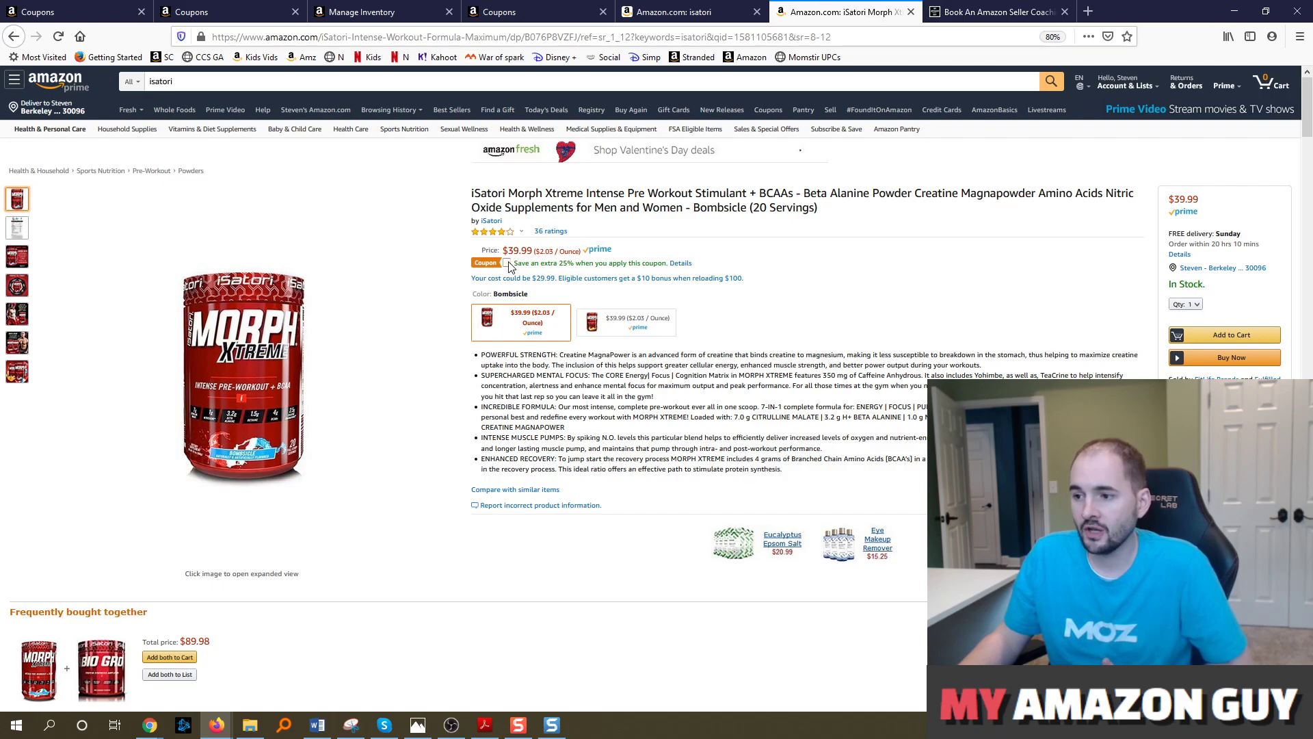
click(507, 264)
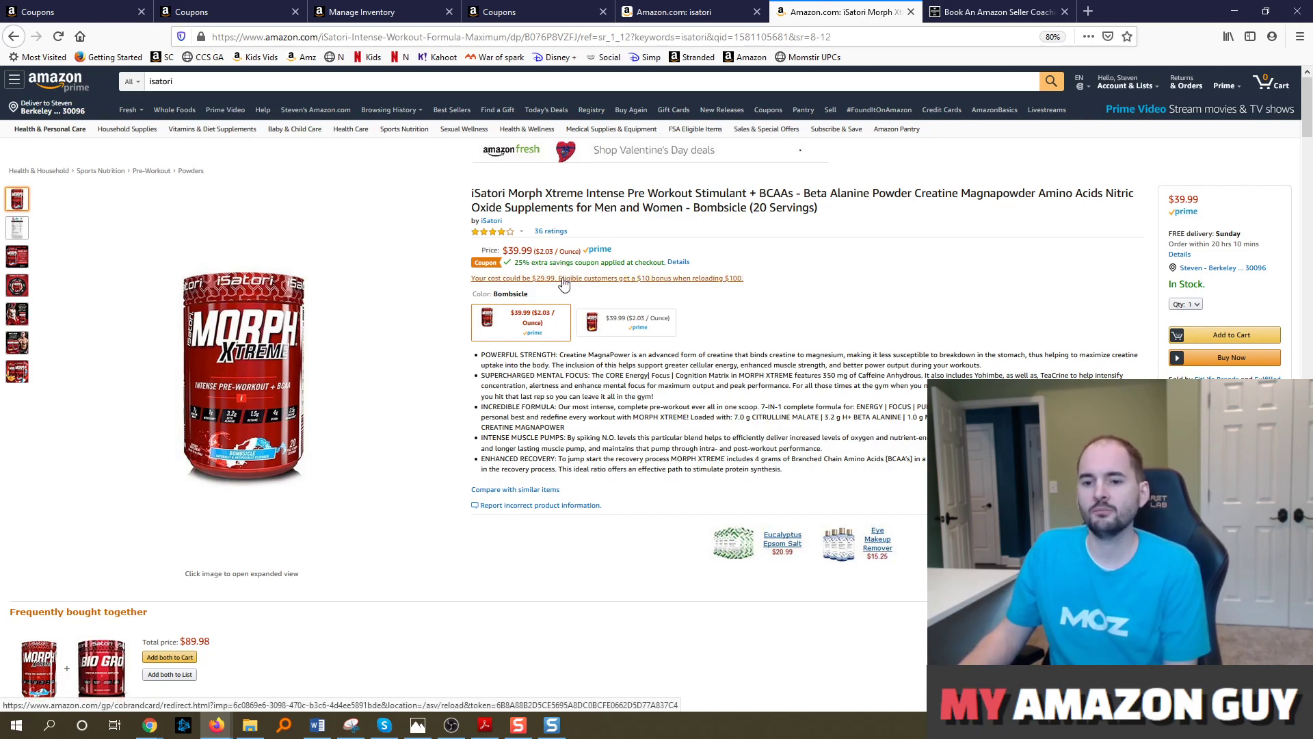
scroll(530, 292, down, 4)
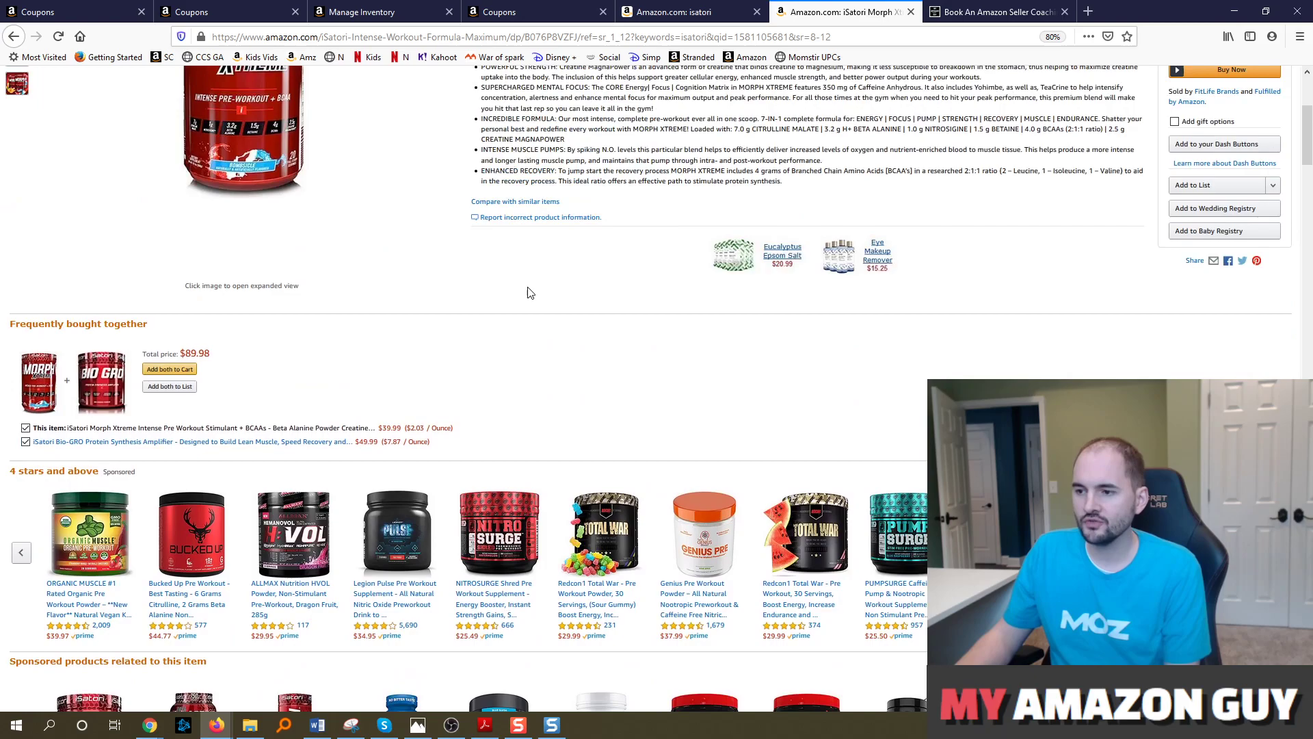
scroll(397, 274, up, 3)
scroll(383, 383, down, 8)
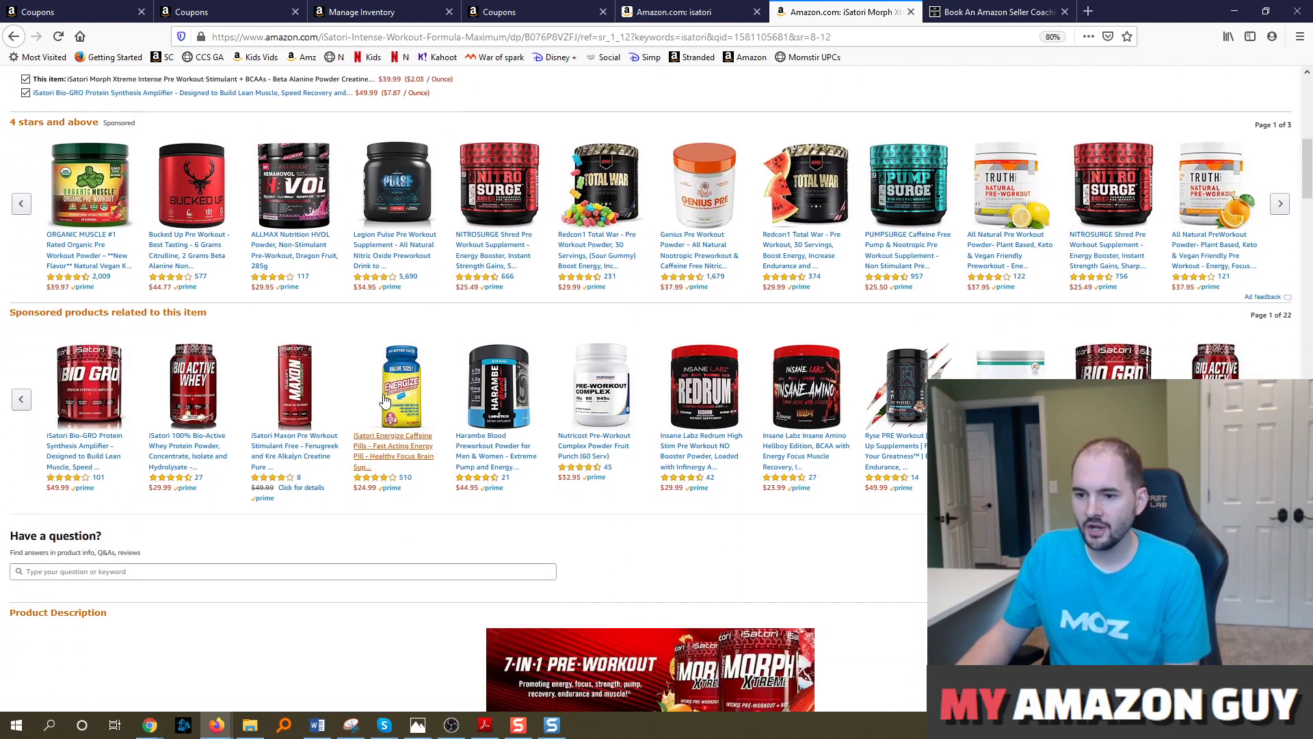
scroll(308, 390, down, 3)
scroll(178, 362, up, 6)
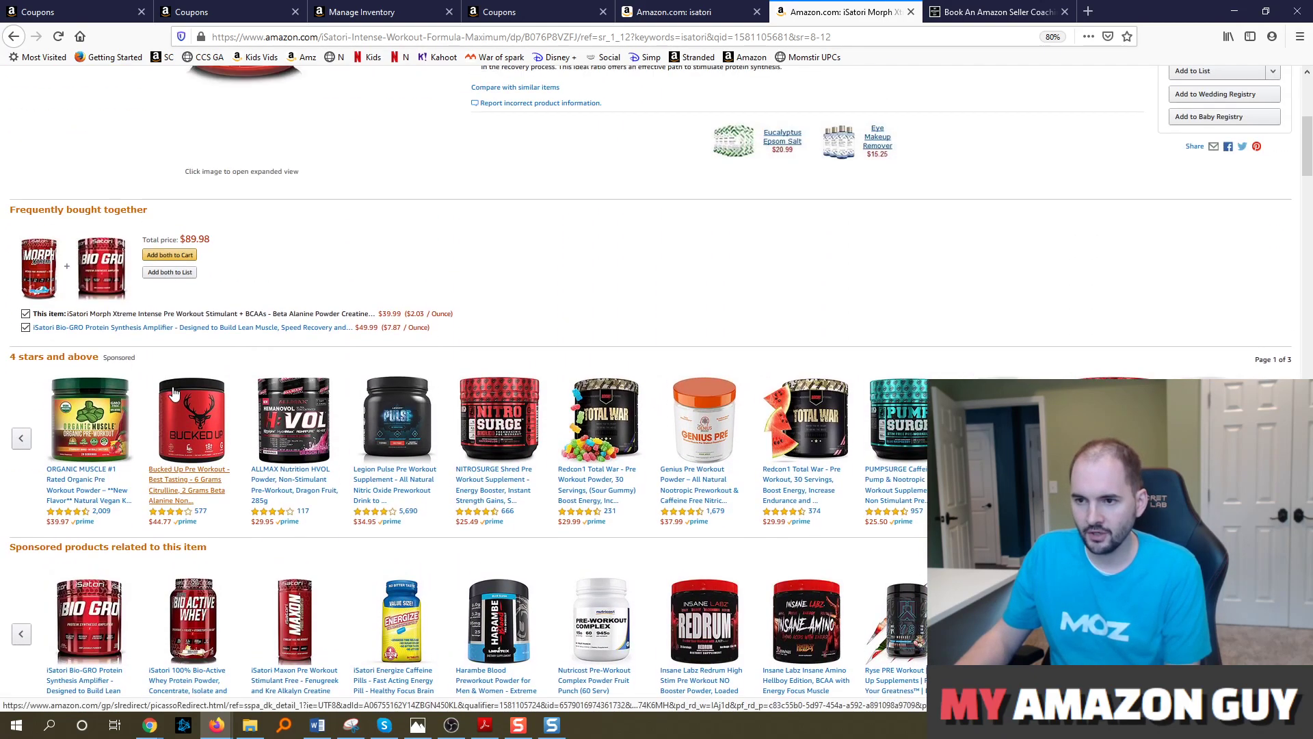
scroll(173, 391, down, 15)
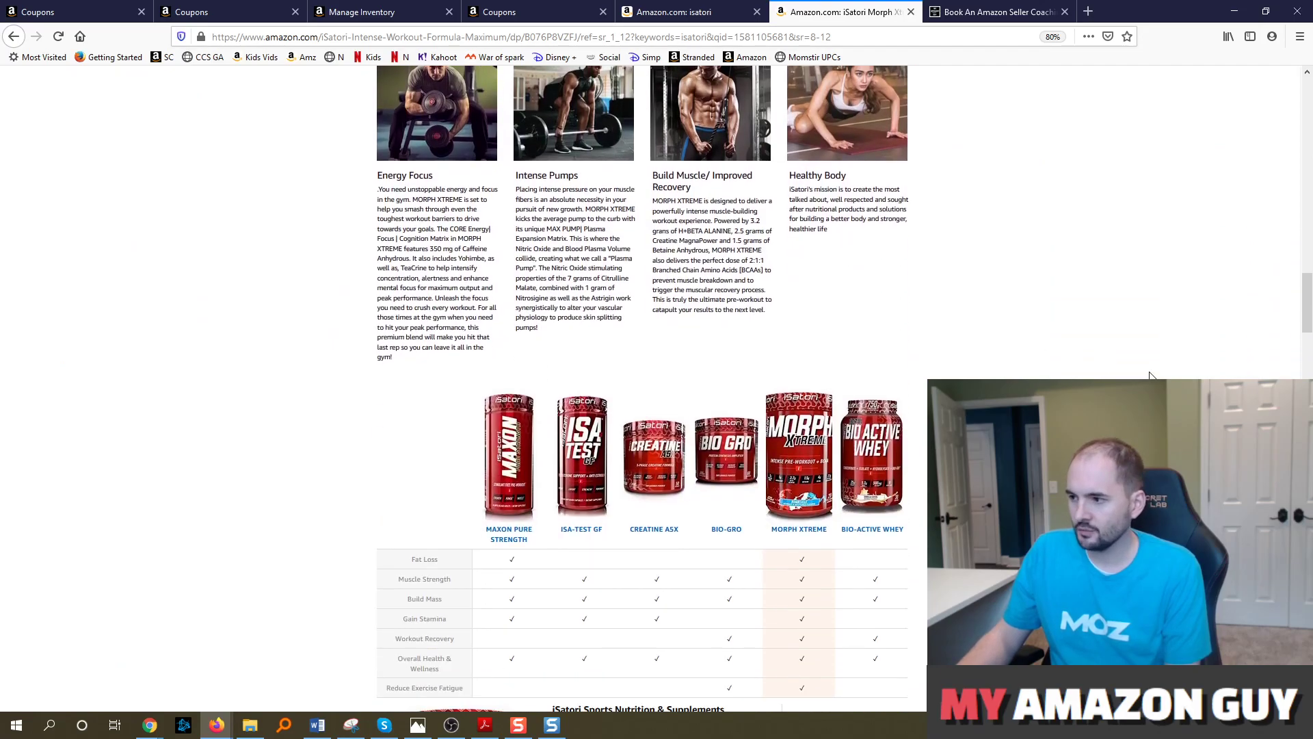
scroll(1150, 376, down, 10)
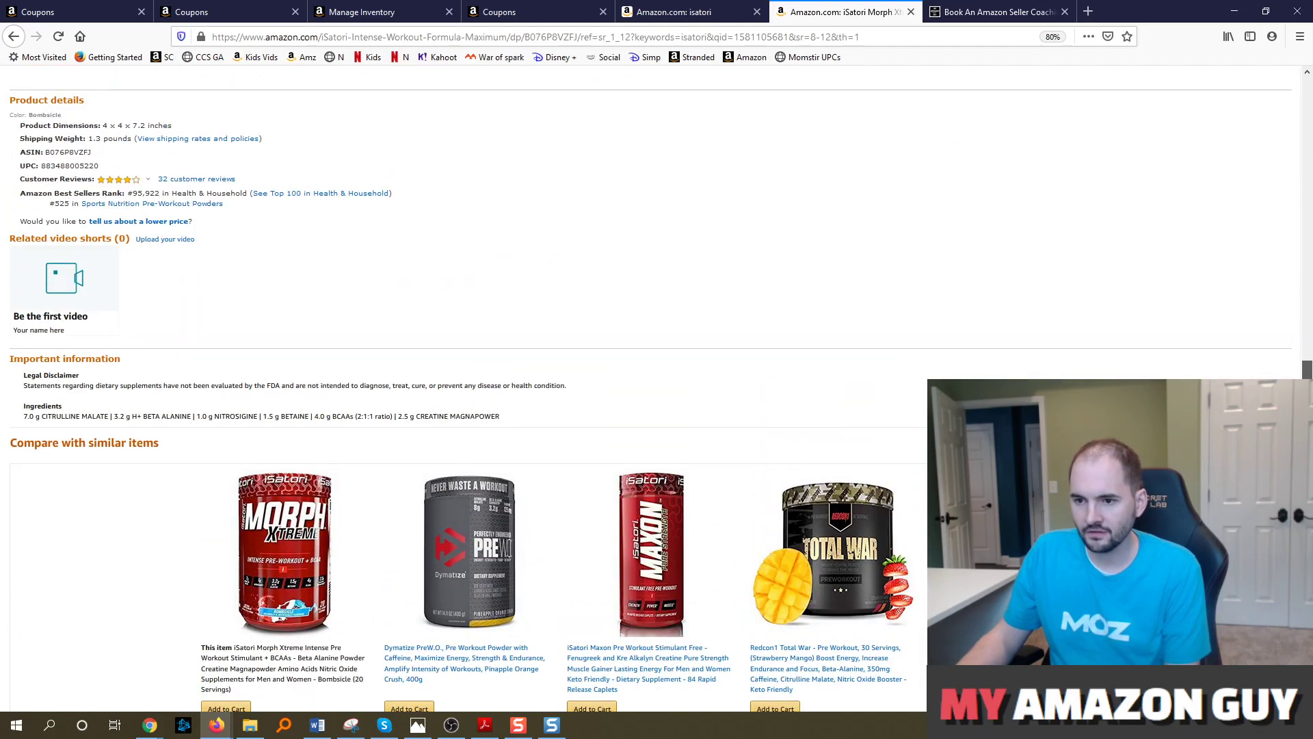
scroll(146, 622, up, 20)
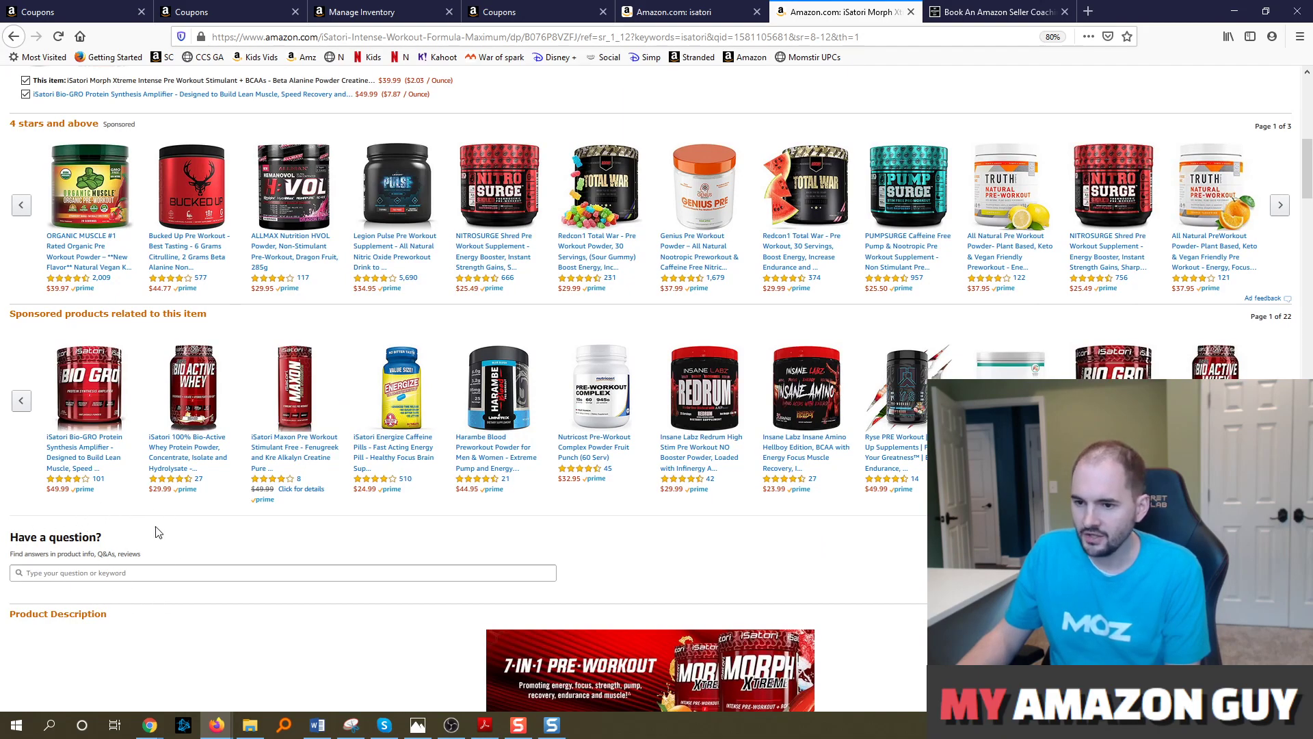
drag(1307, 152, 1307, 89)
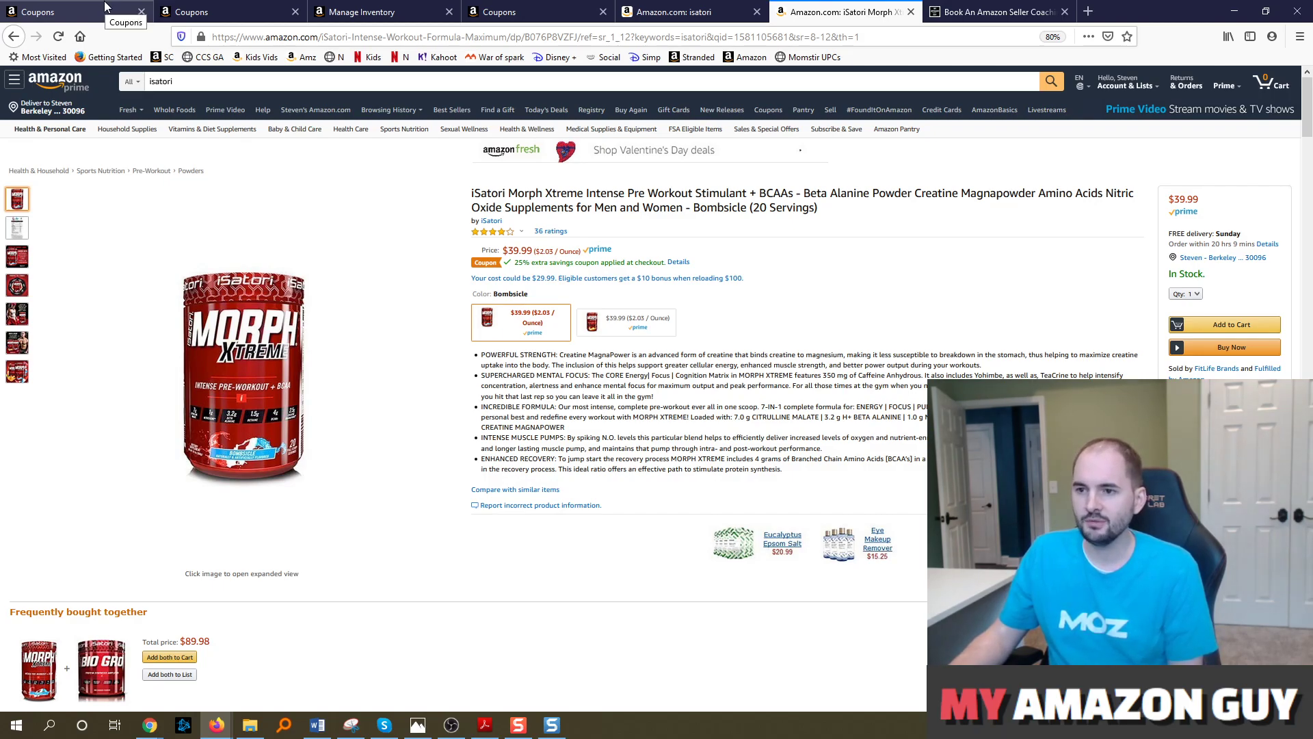
click(106, 7)
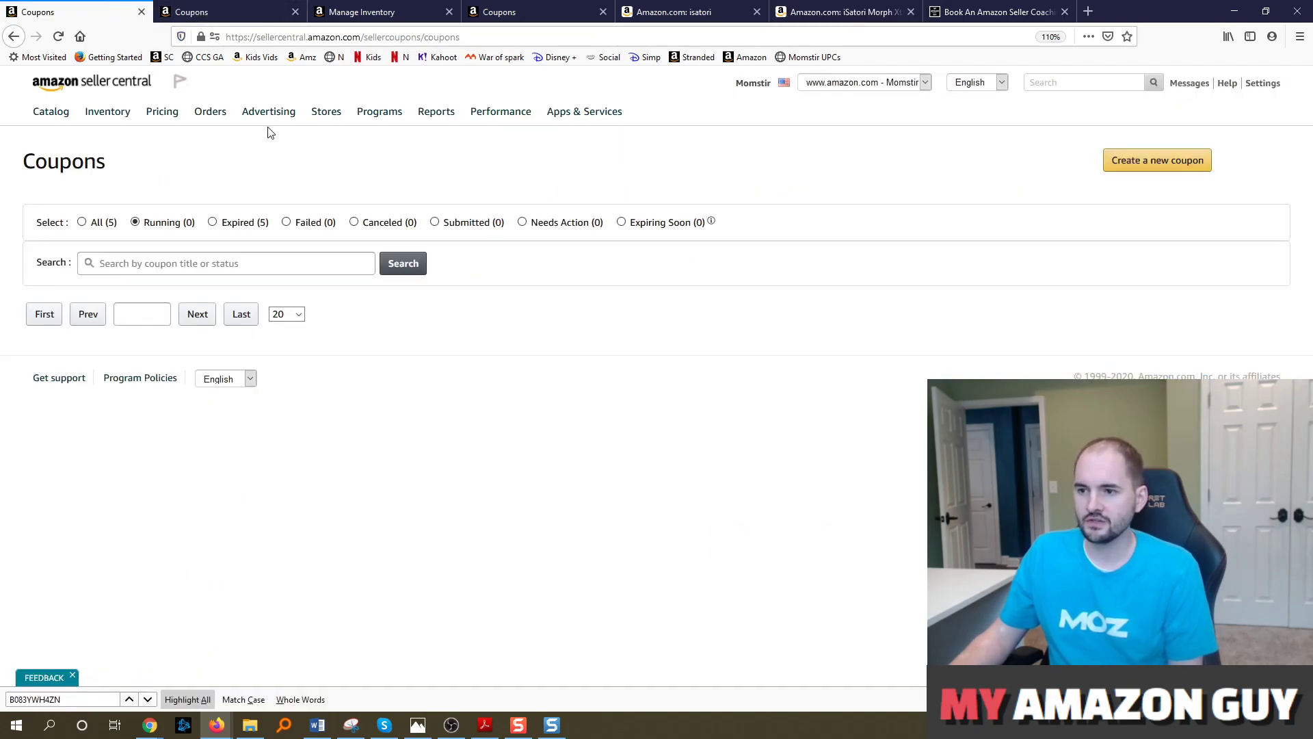
mouse_move(268, 120)
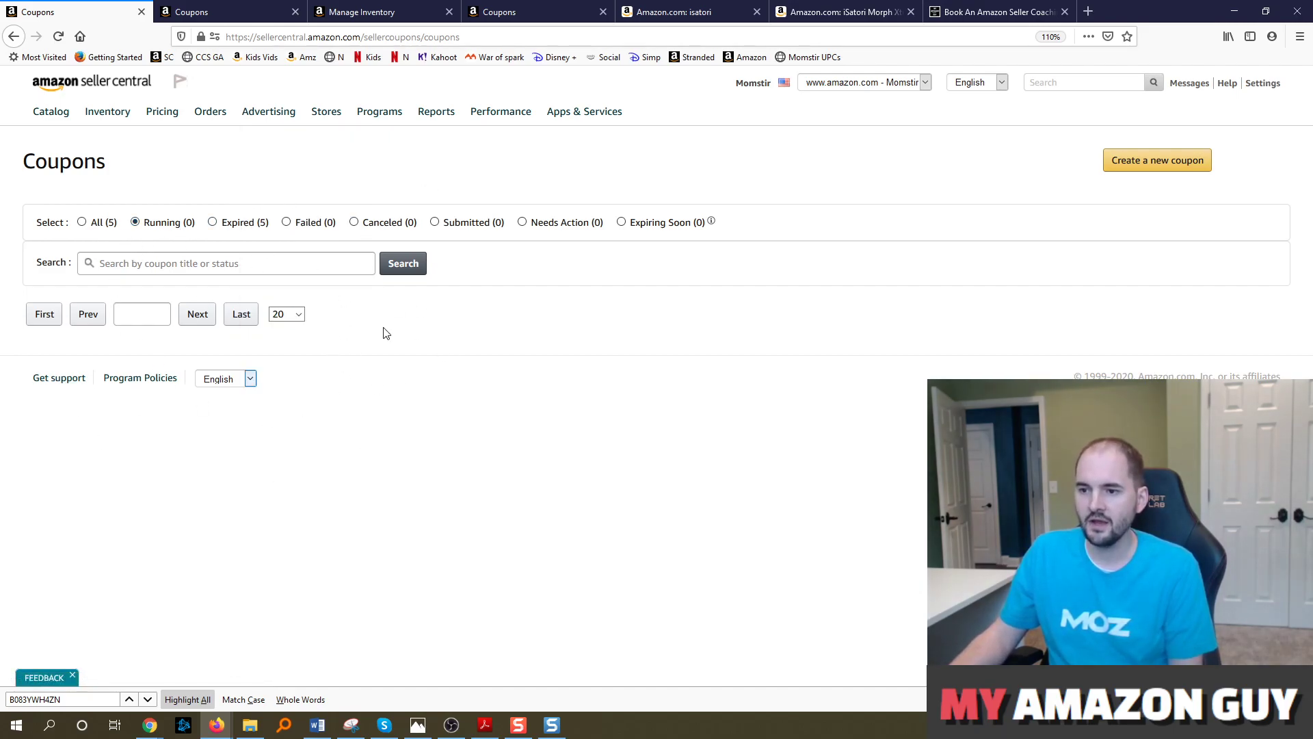
click(236, 224)
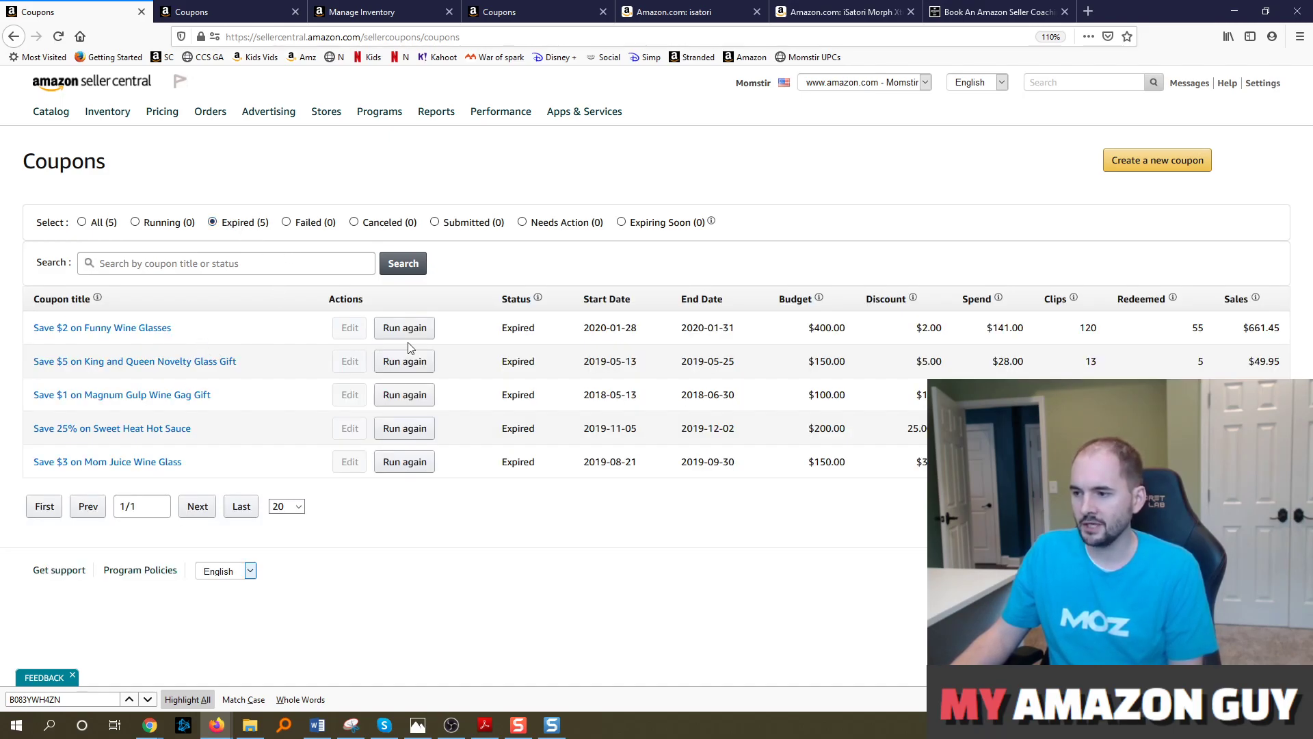
drag(990, 328, 1032, 329)
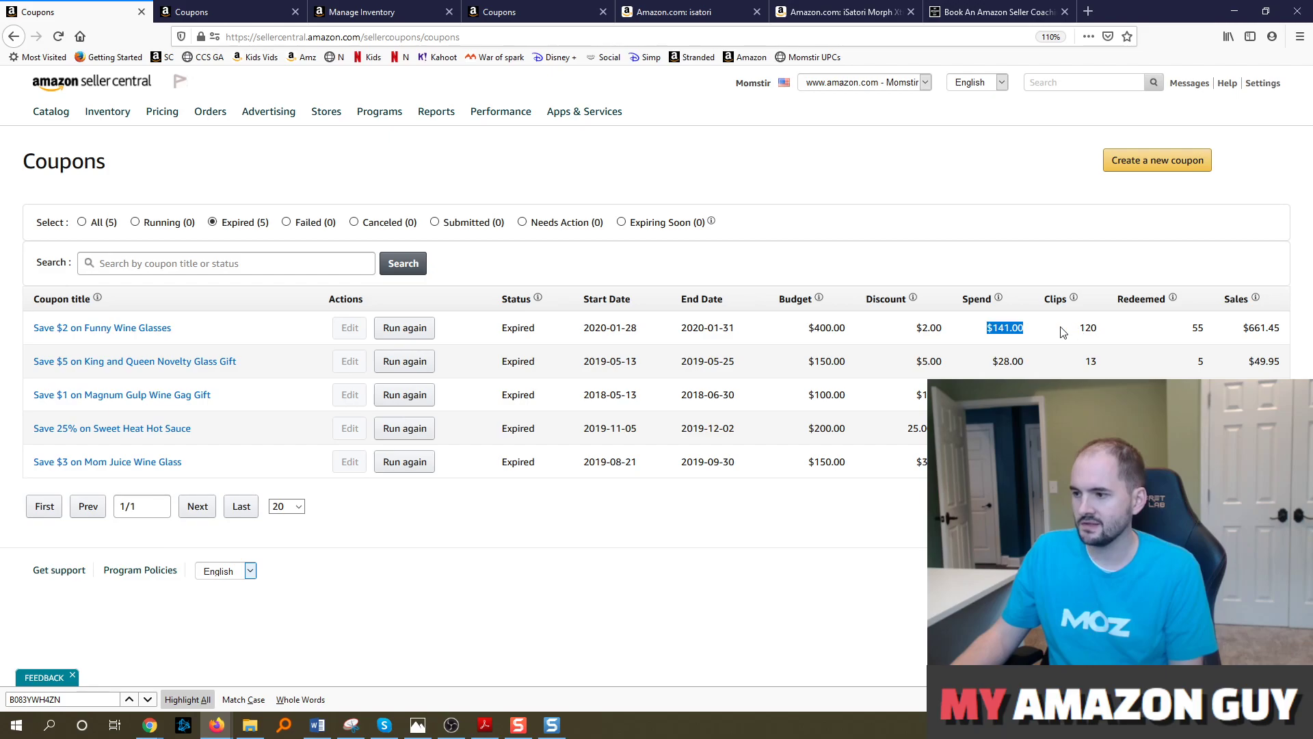
mouse_move(1002, 310)
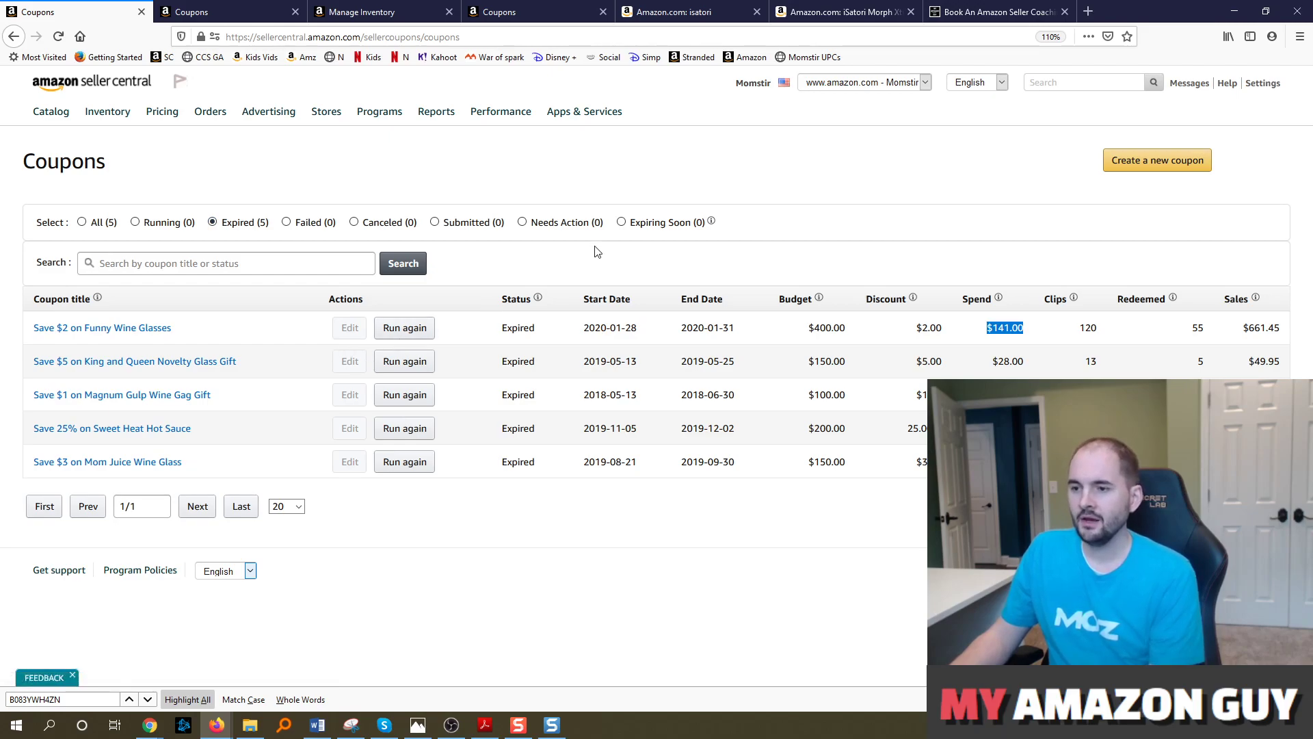
Confirm the Tired as a Mother glass's ASIN B083YWH4ZN and advance the coupon to Budget & Discount.
click(335, 12)
click(232, 9)
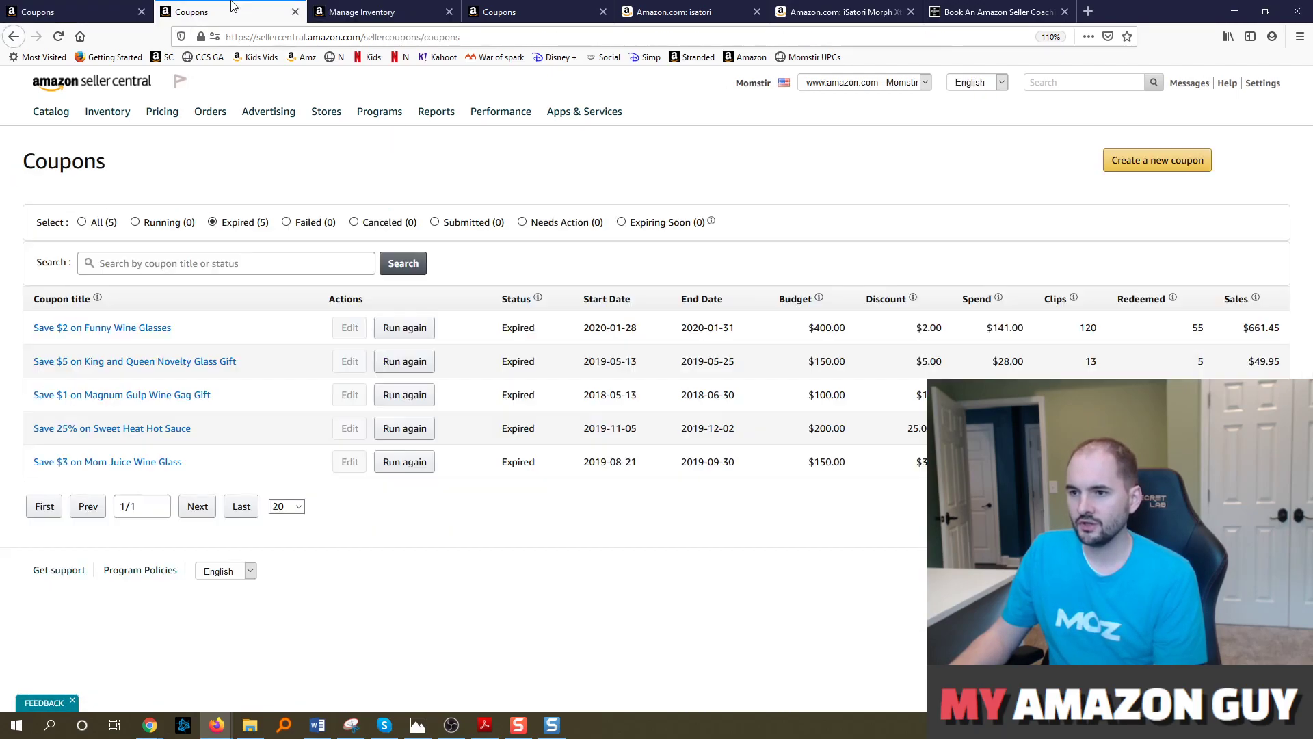
click(547, 12)
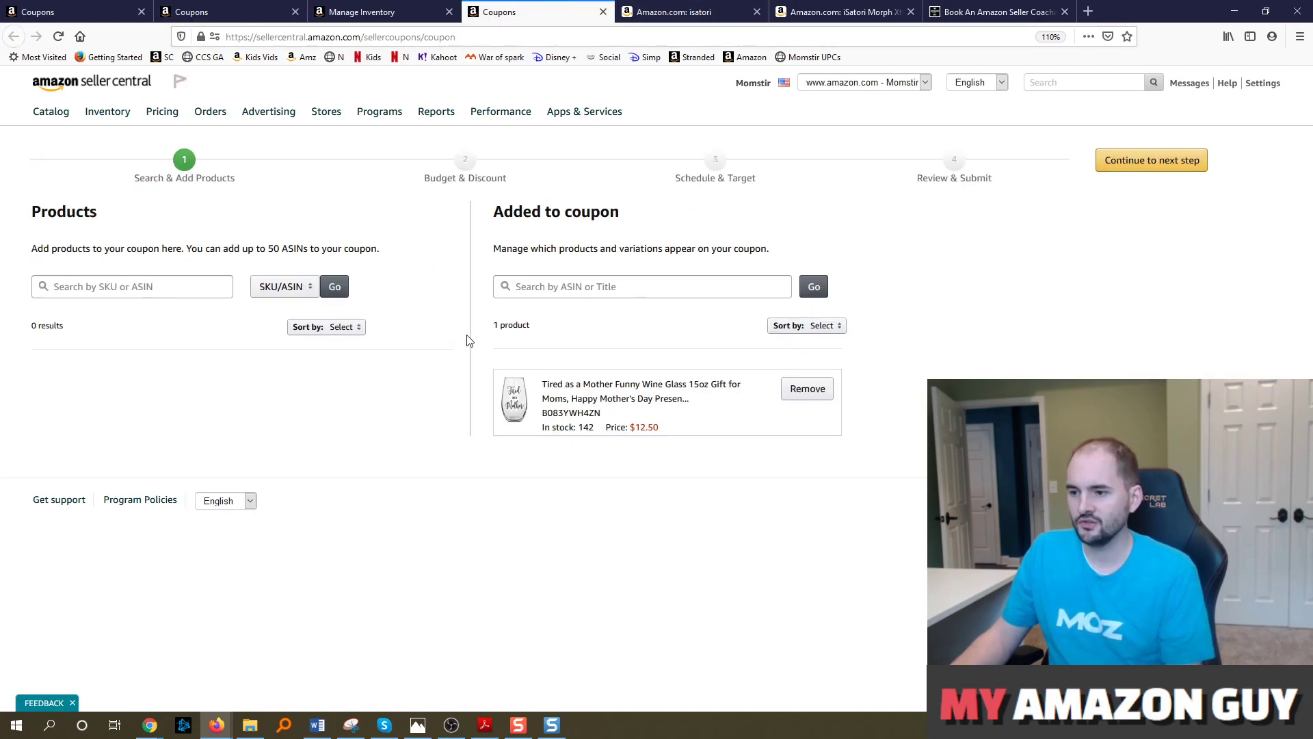
double_click(562, 412)
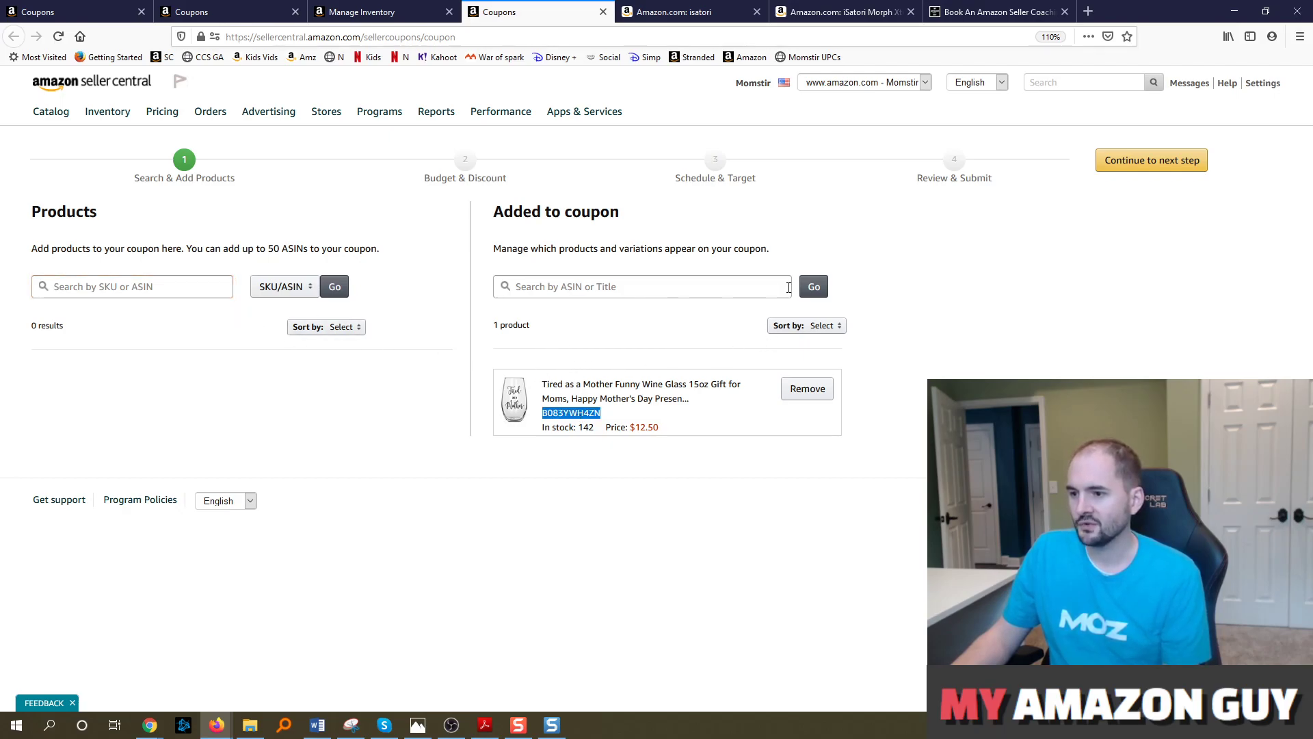
click(1129, 167)
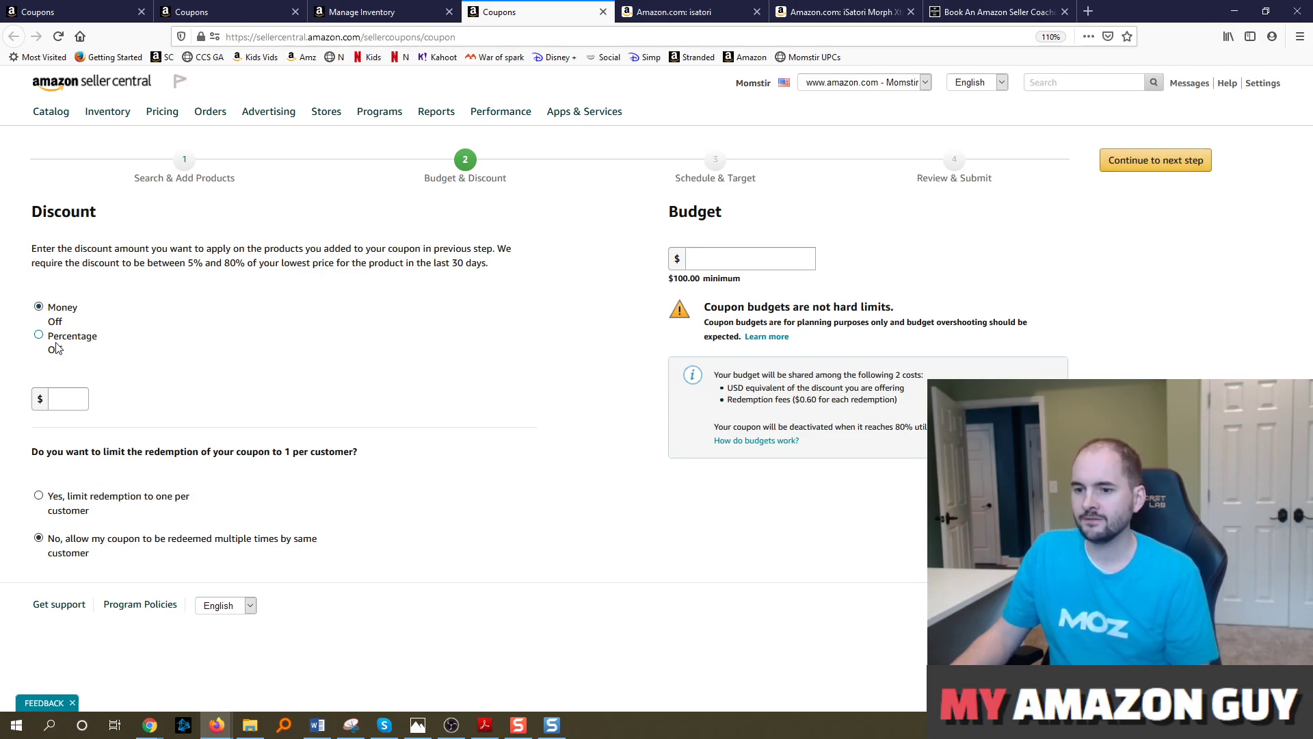
Enter a $1 money-off discount and a $100 budget for the coupon.
click(68, 399)
text(1)
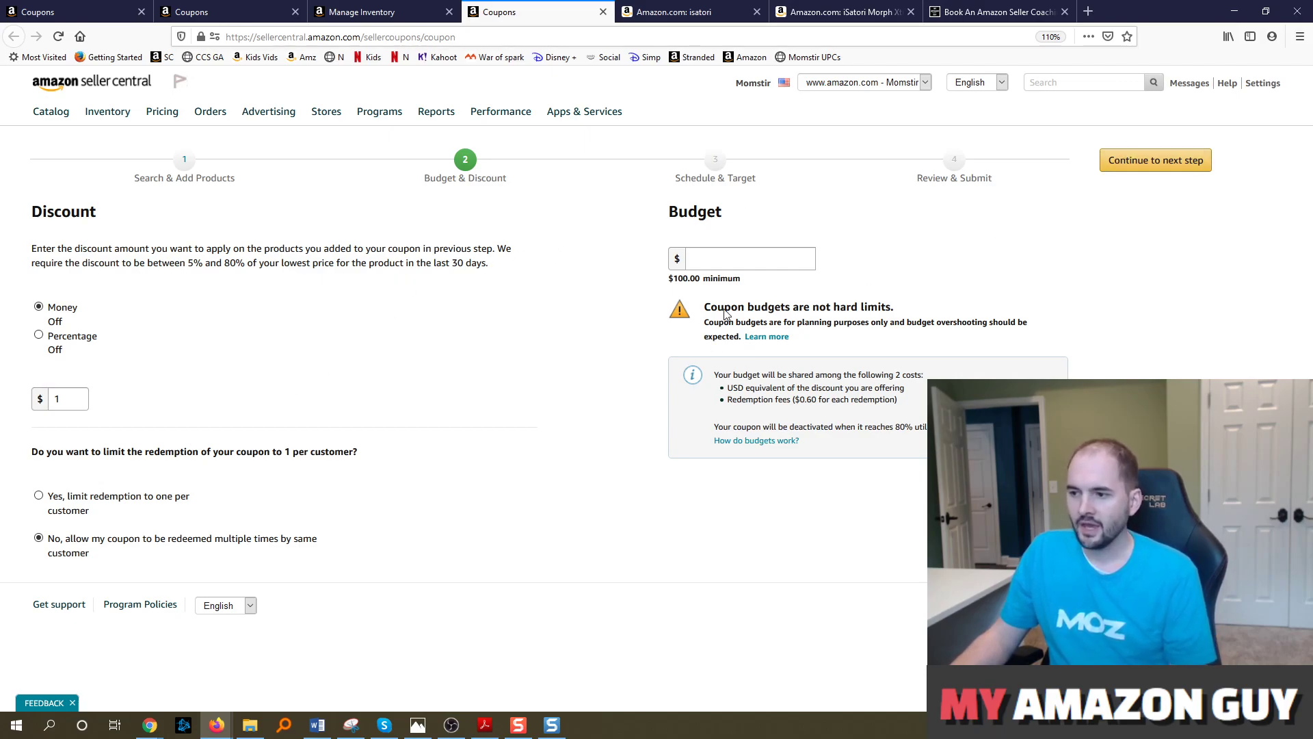
drag(735, 395, 901, 404)
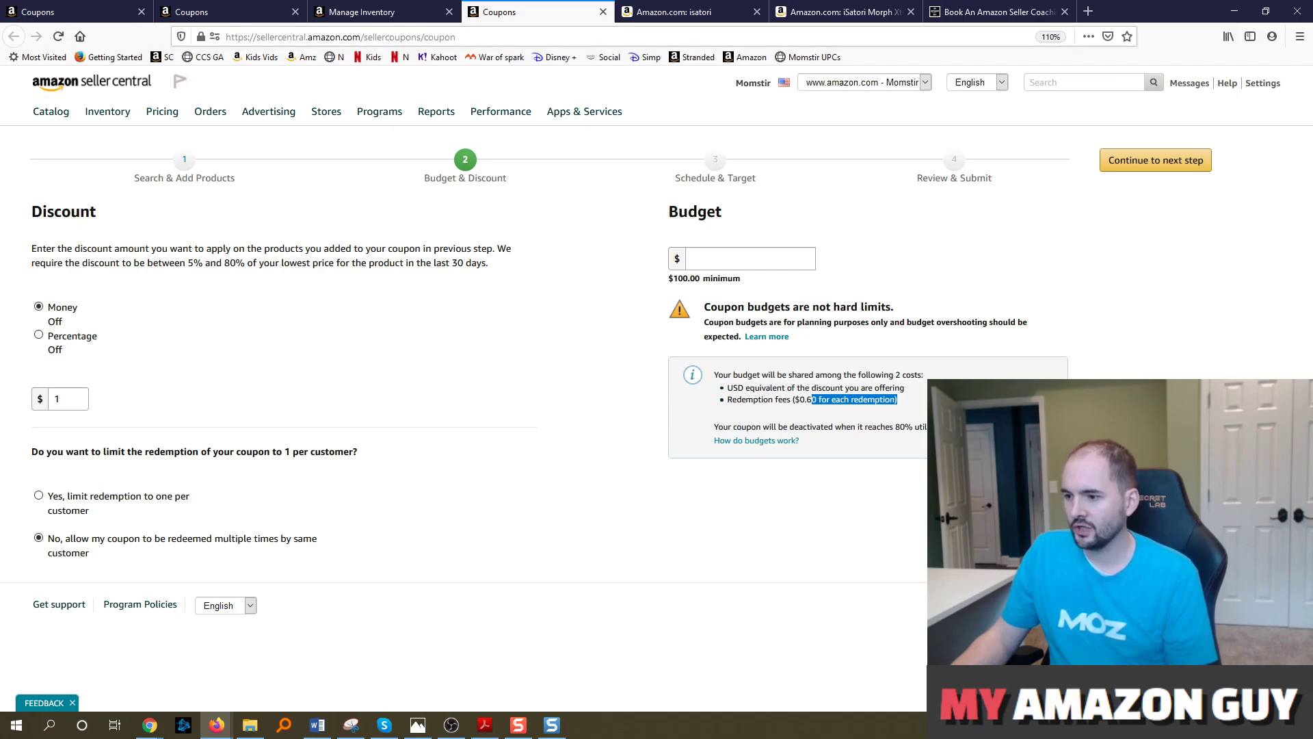
click(787, 259)
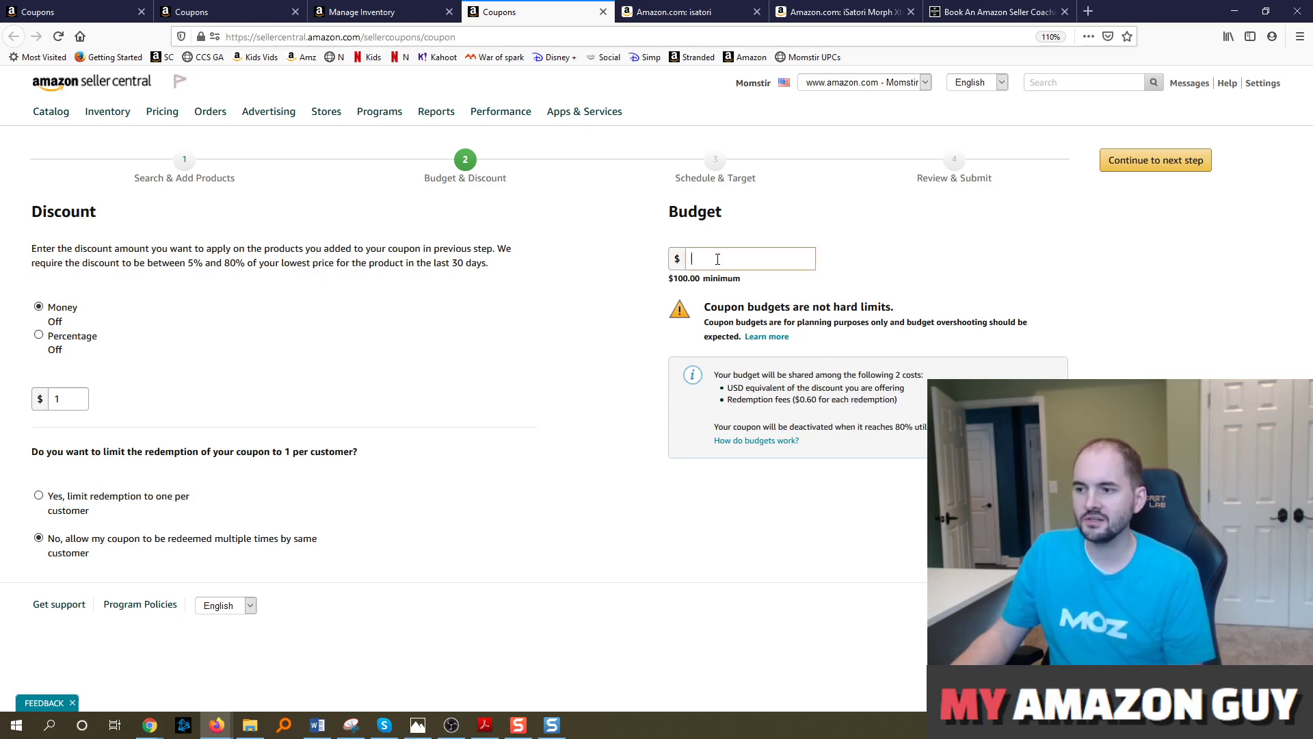
text(100)
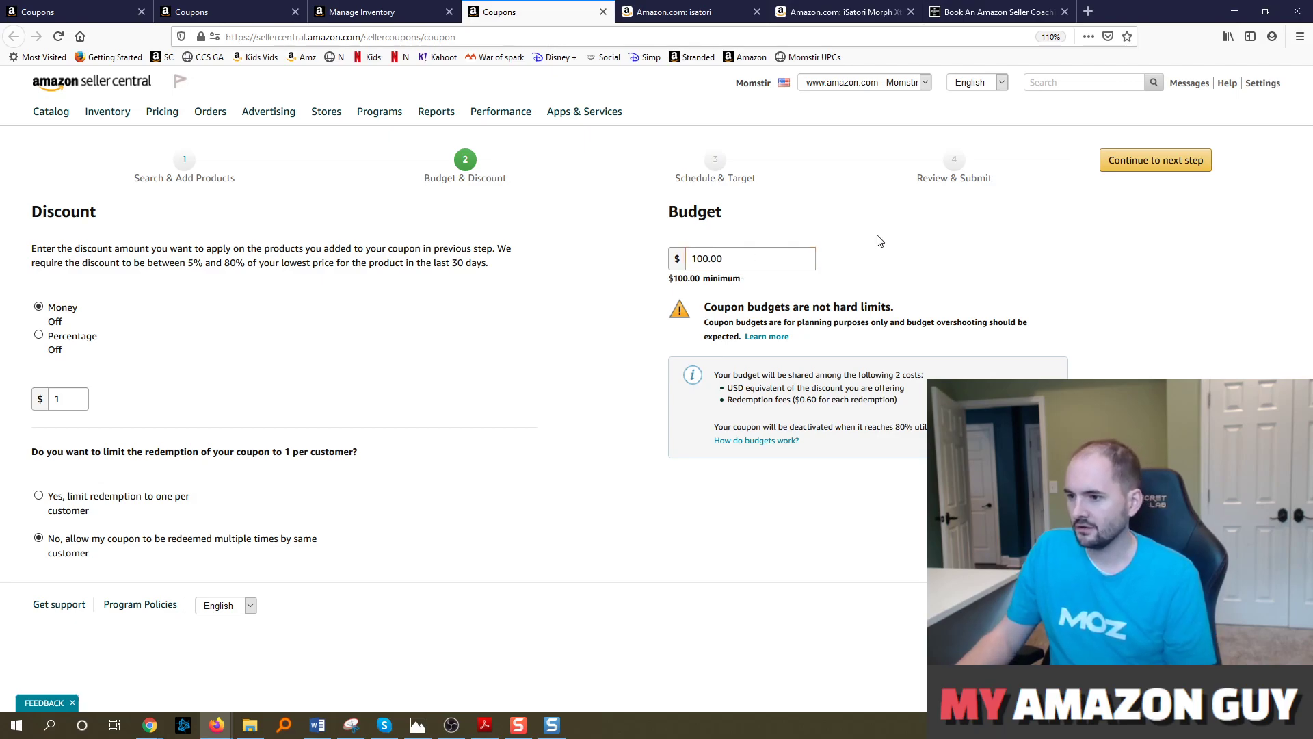
Title the coupon 'Funny Wine Glasses' on the schedule and target step.
click(1176, 165)
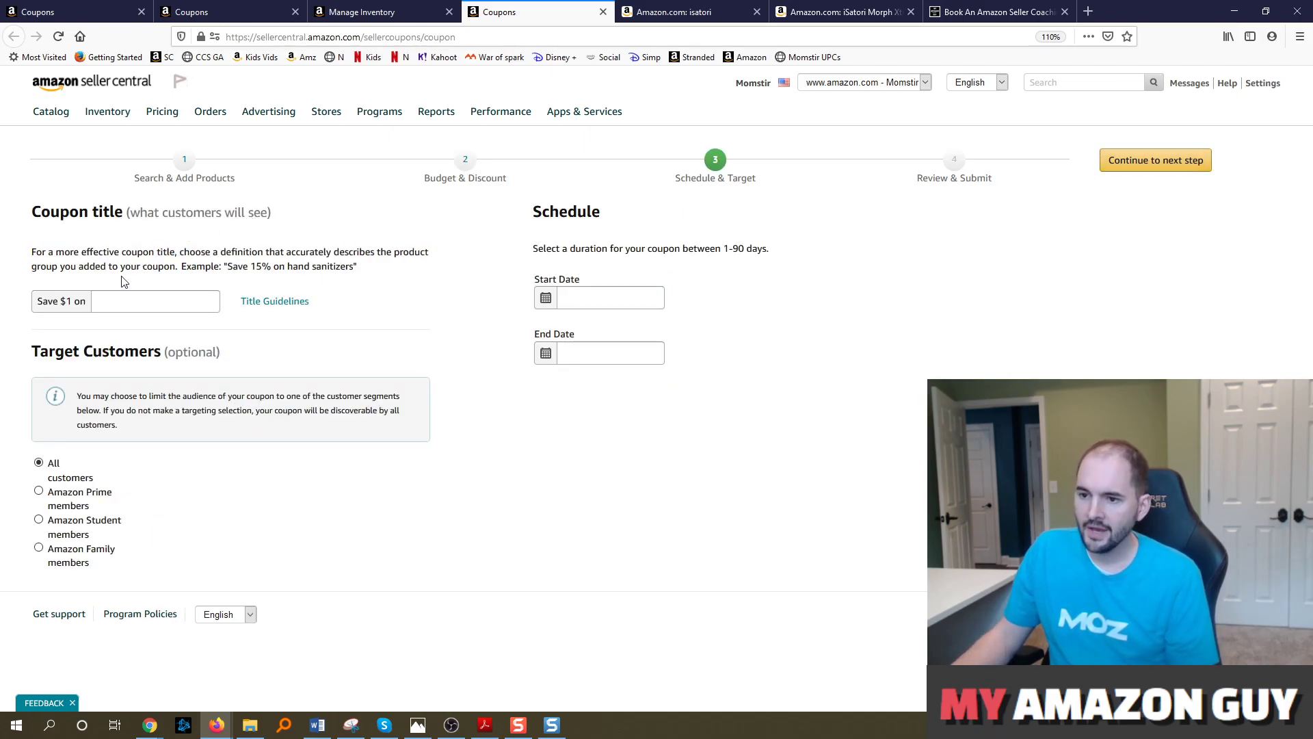
click(125, 294)
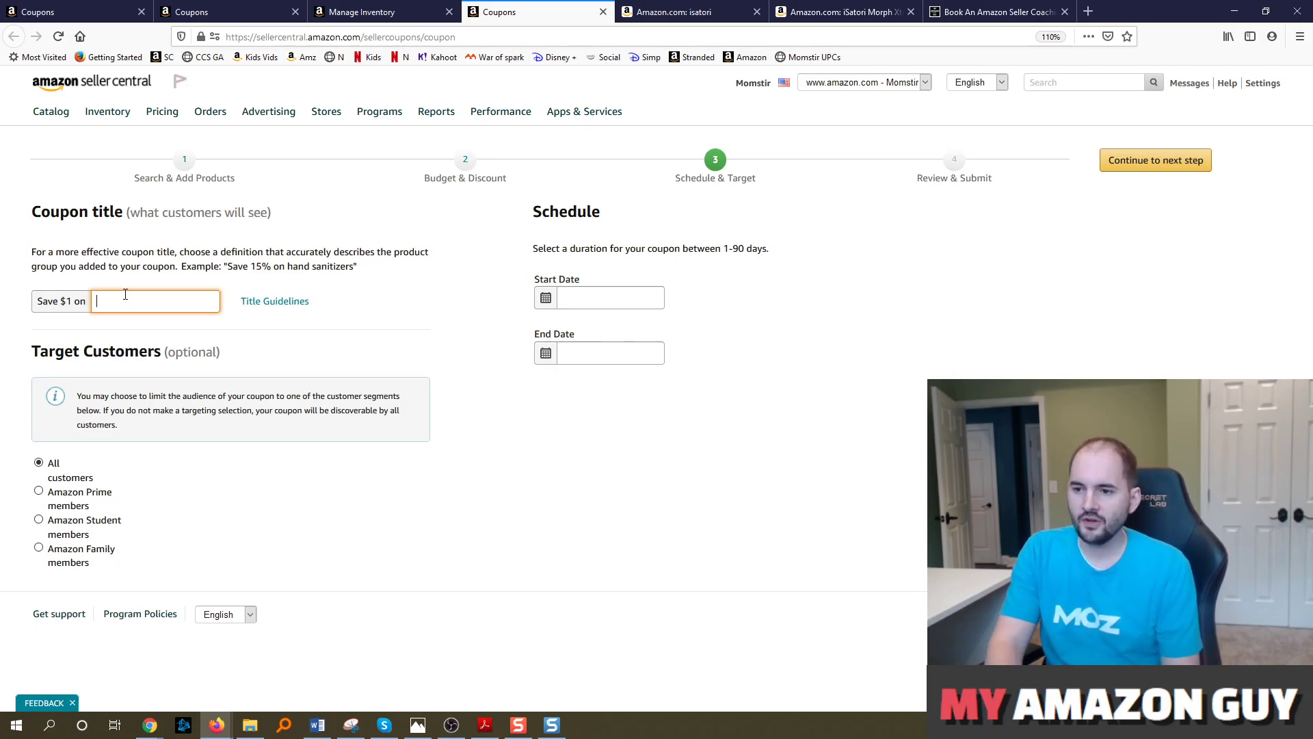
text(Fun)
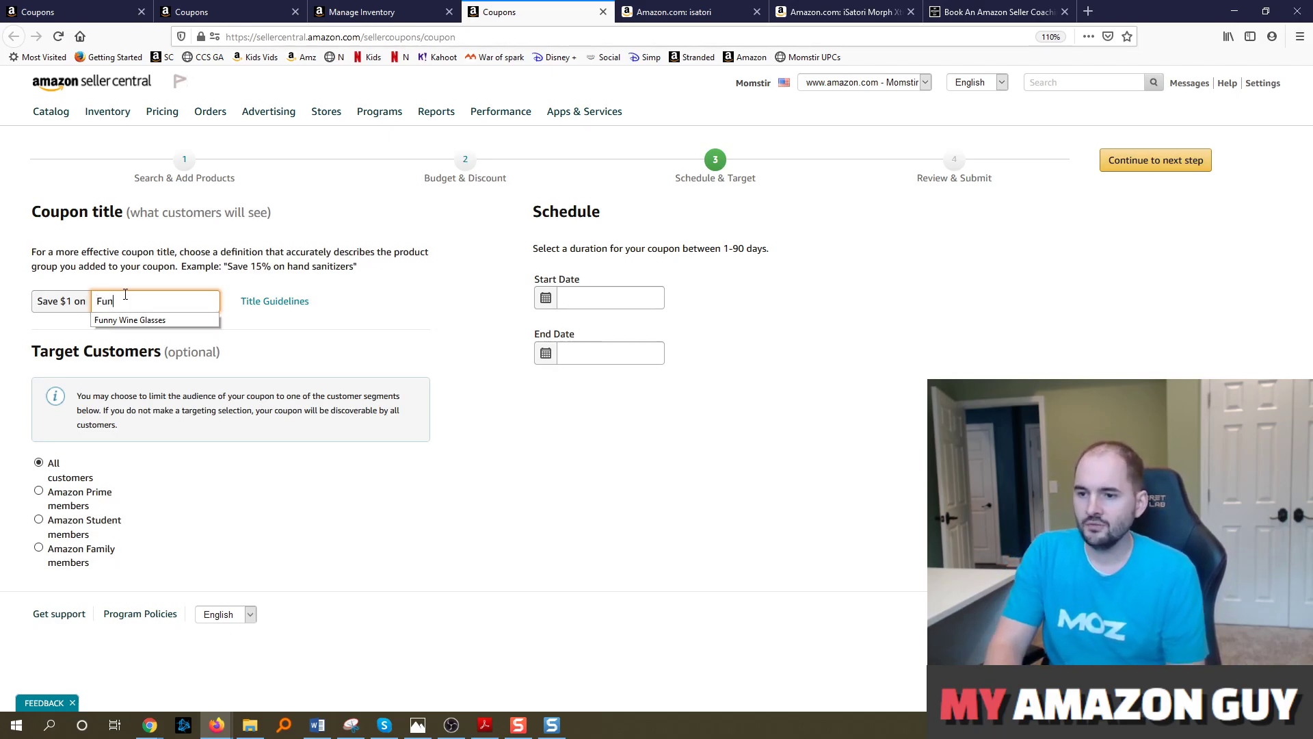
text(ny Wine Glasses)
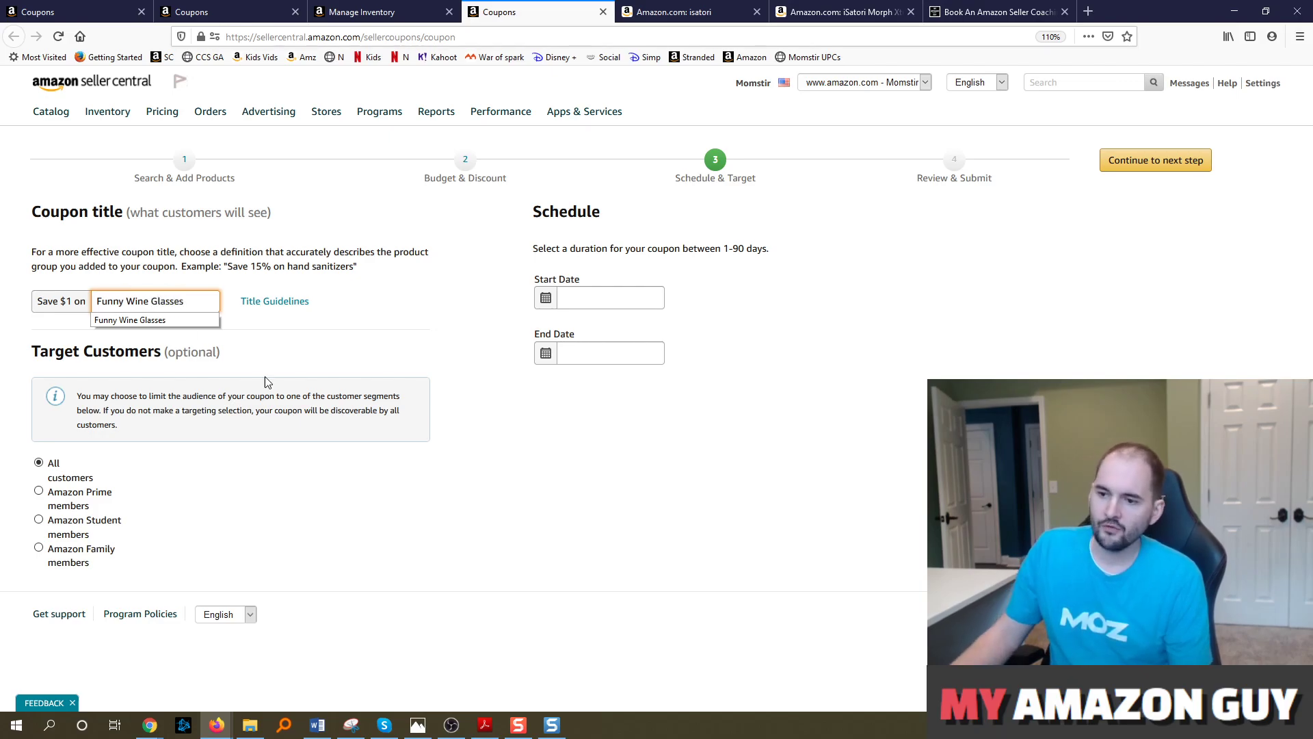
key(Escape)
key(ctrl+a)
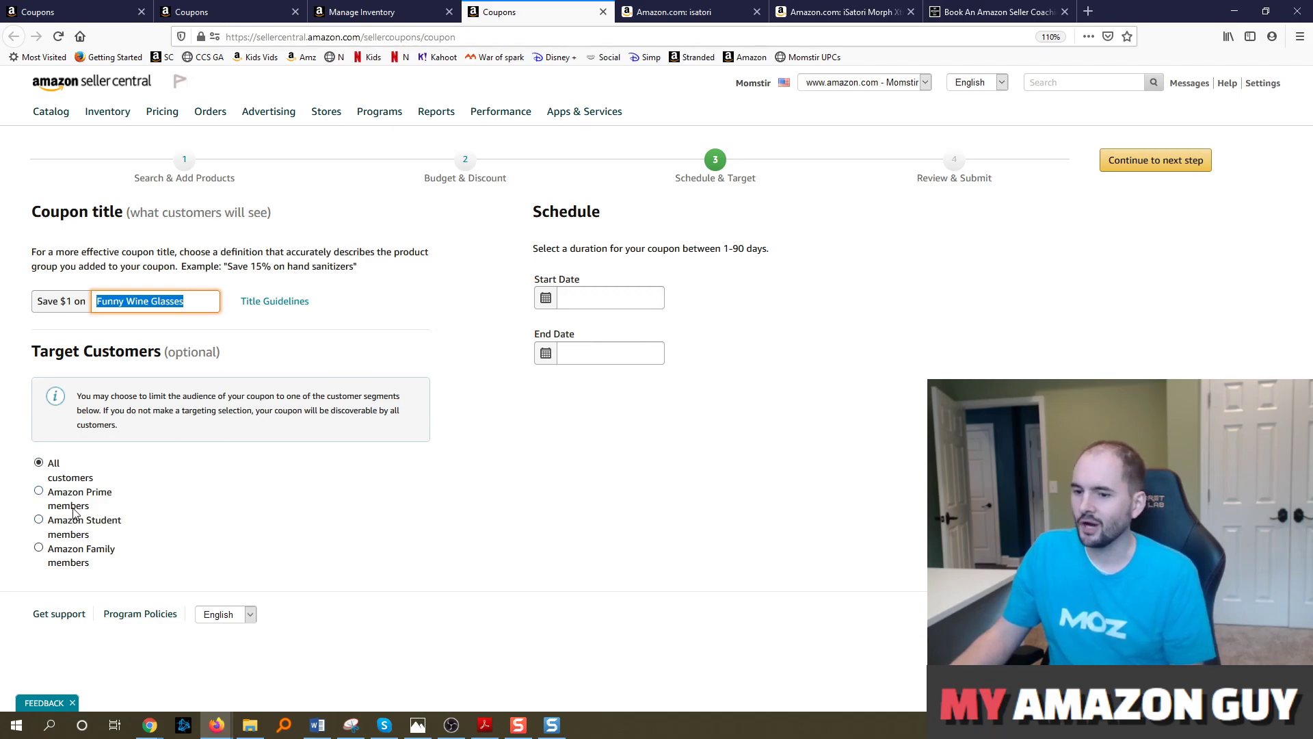
Schedule the coupon from February 7 to February 29, 2020, and continue to review.
click(625, 291)
click(673, 418)
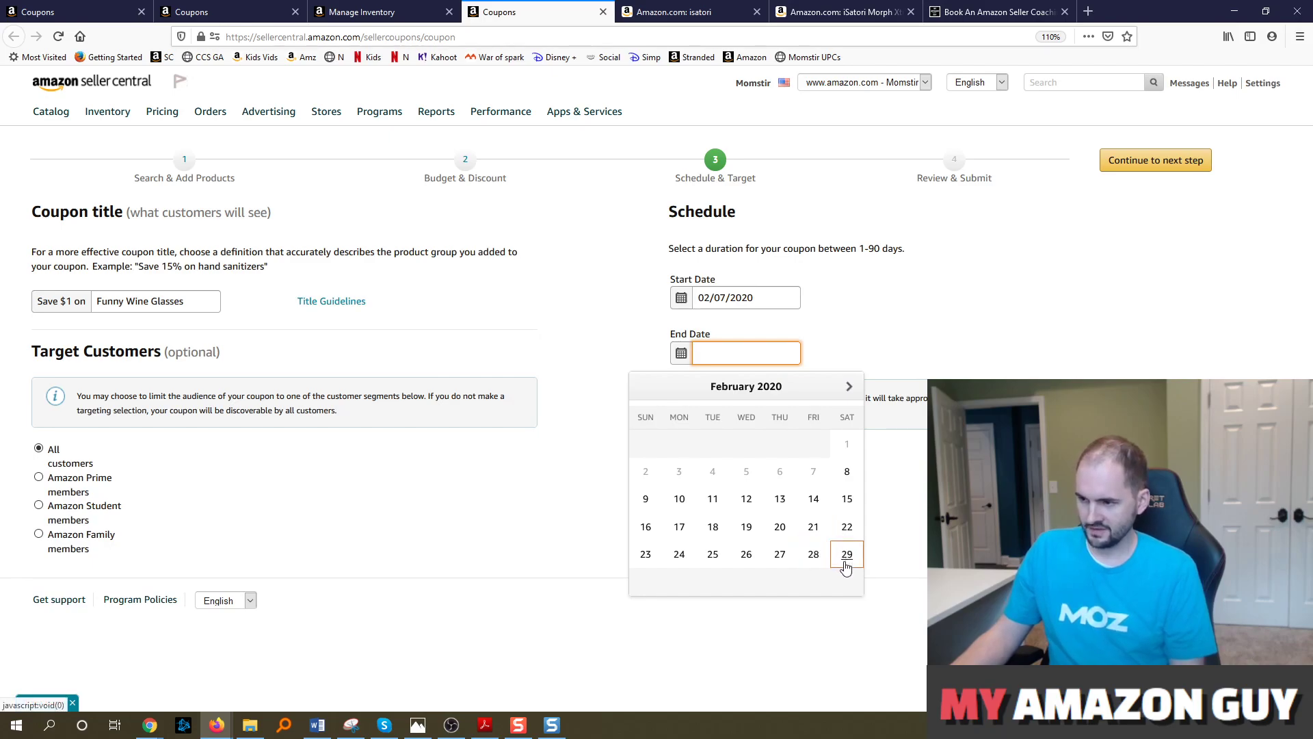
click(847, 554)
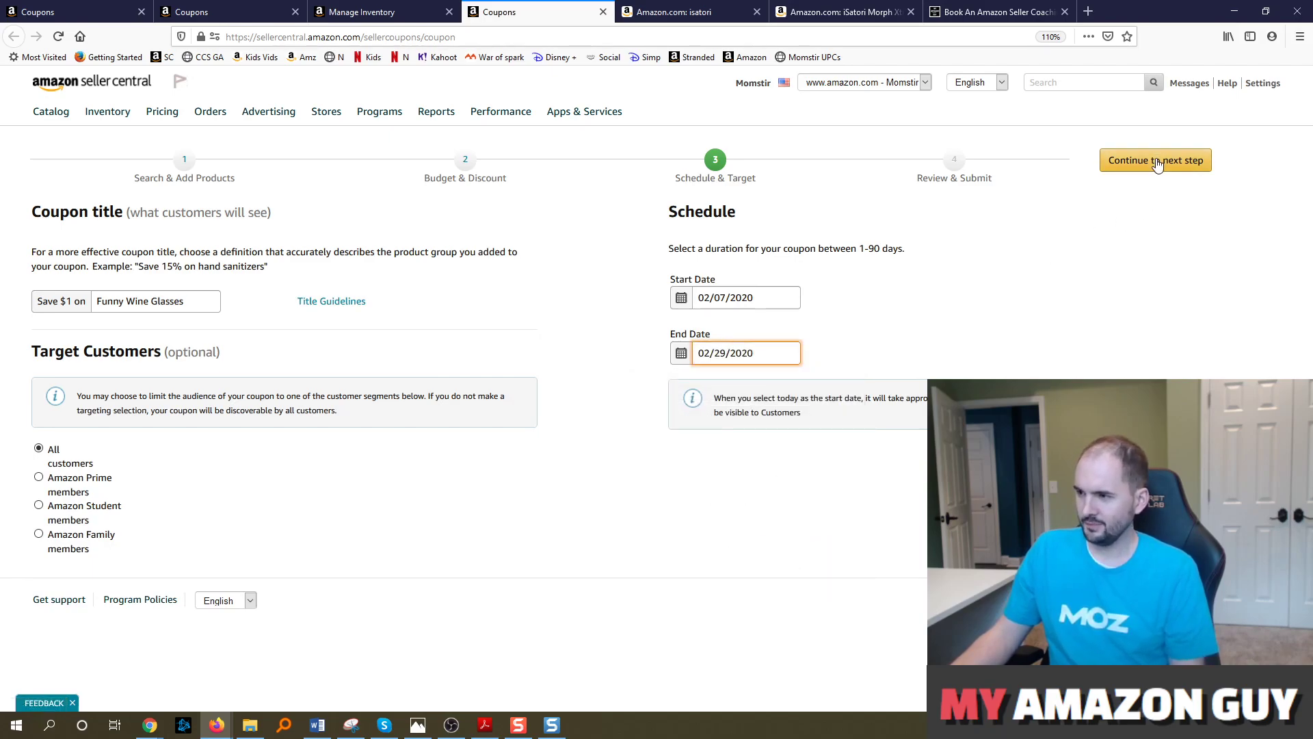
click(1156, 165)
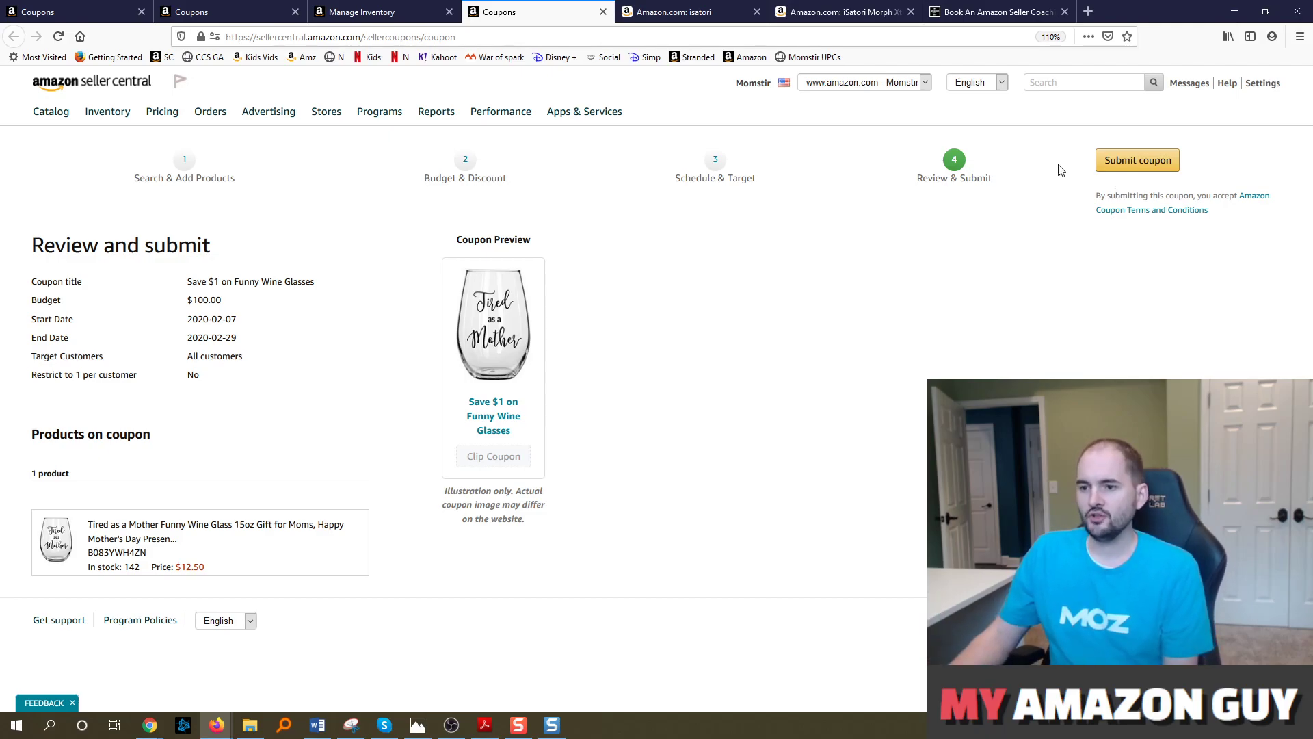
Check the coupon's review summary, then go back to the Coupons list tab.
click(249, 6)
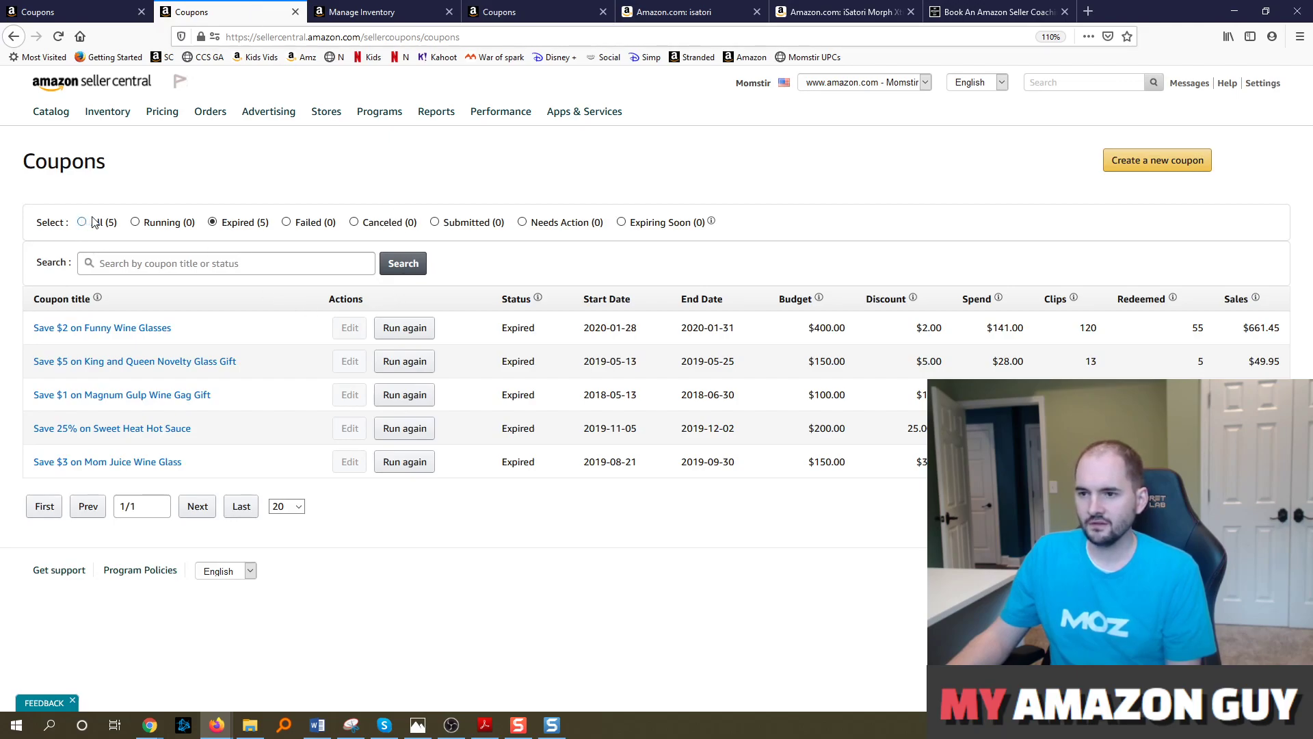
mouse_move(267, 116)
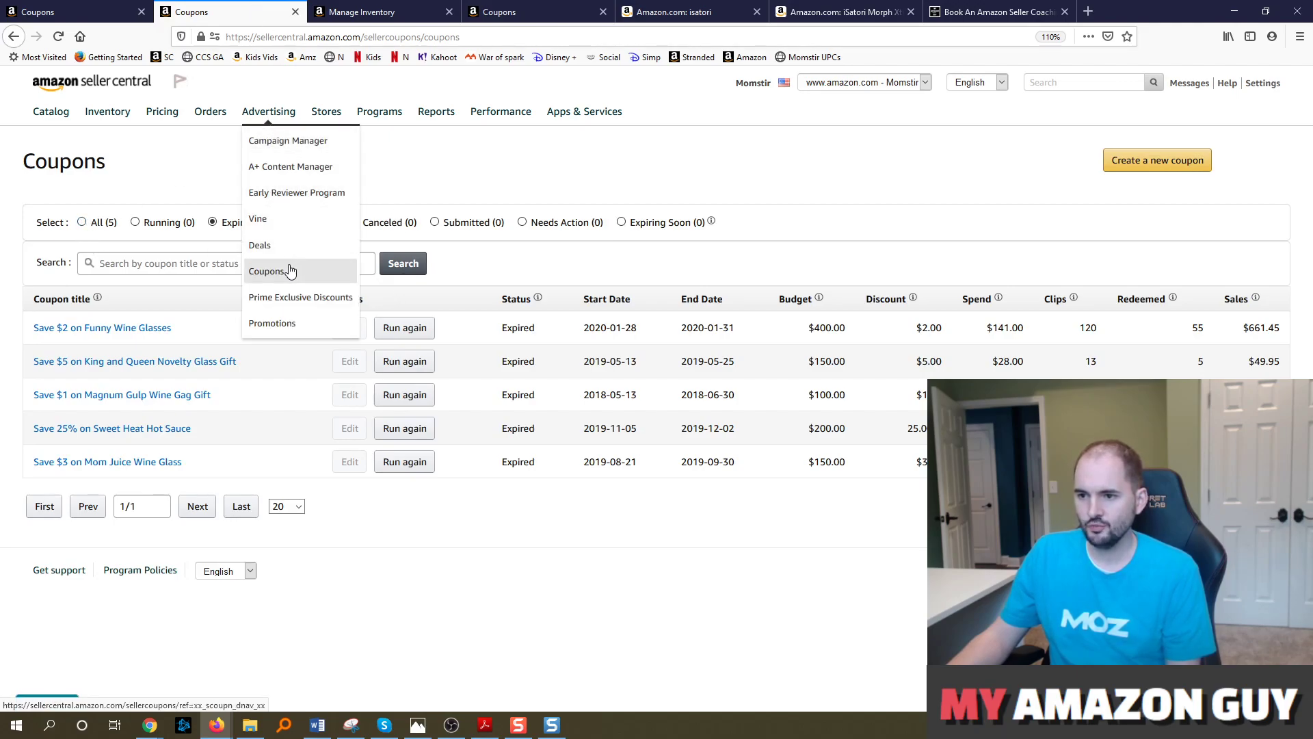